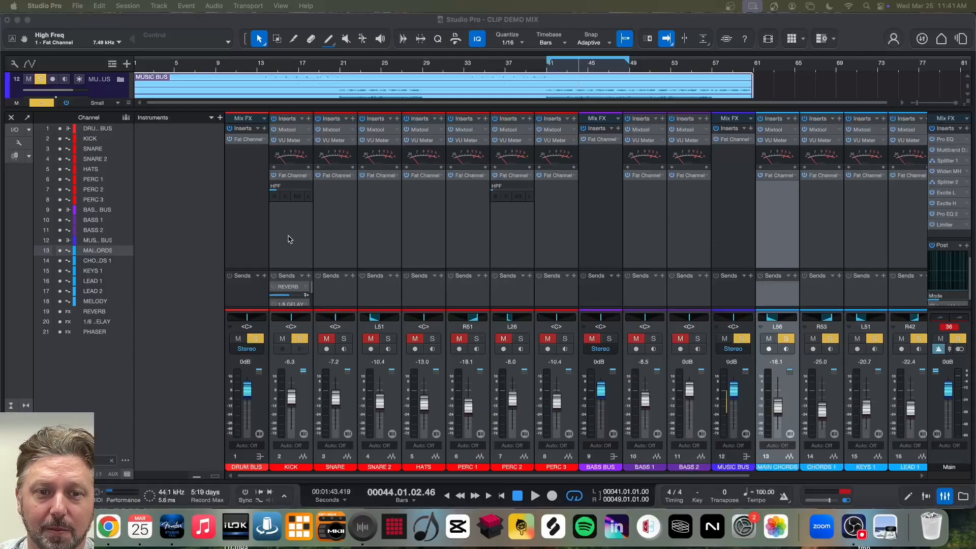
- Inspect the Fat Channel equalizer settings on the MUSIC BUS channel and close the plug-in window
scroll(430, 258, right, 2)
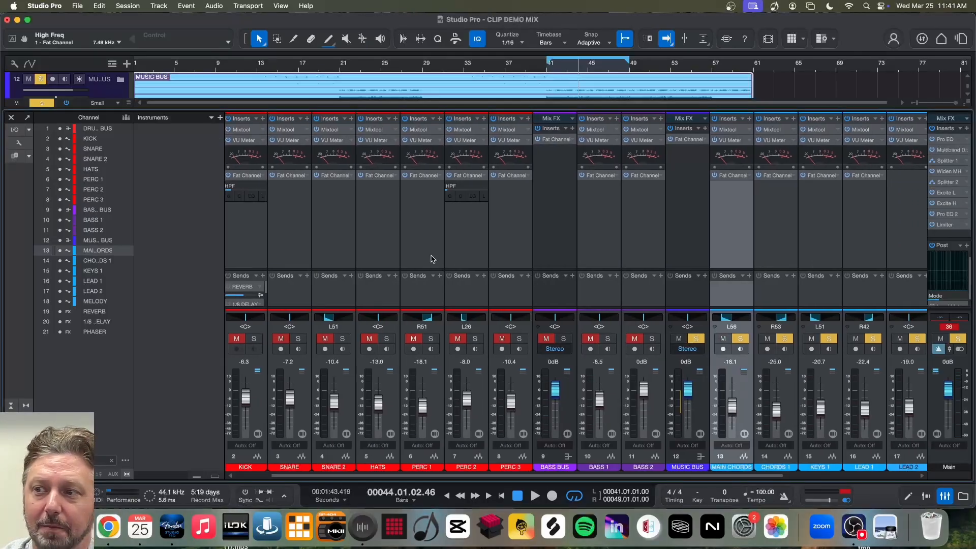
scroll(431, 259, right, 2)
scroll(431, 259, right, 4)
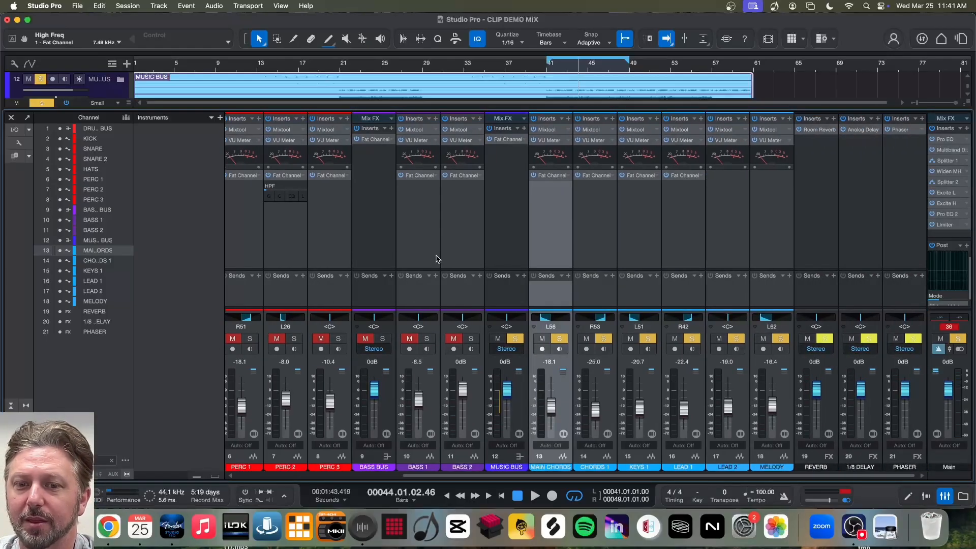
click(509, 203)
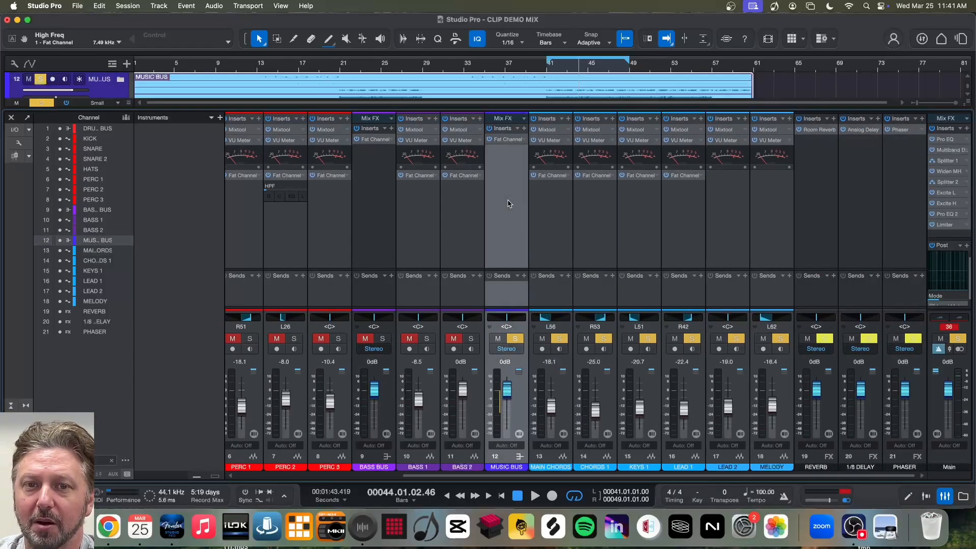
click(507, 140)
click(508, 140)
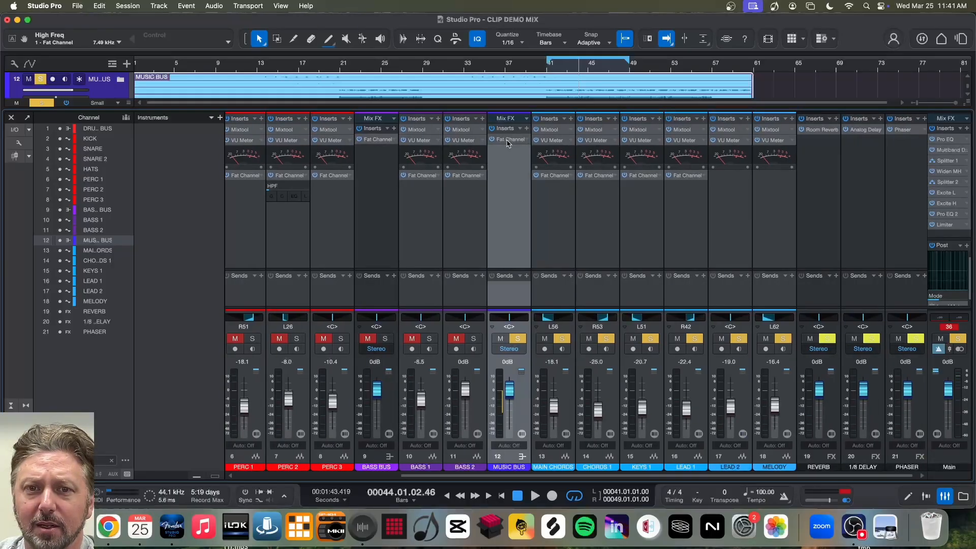
double_click(508, 141)
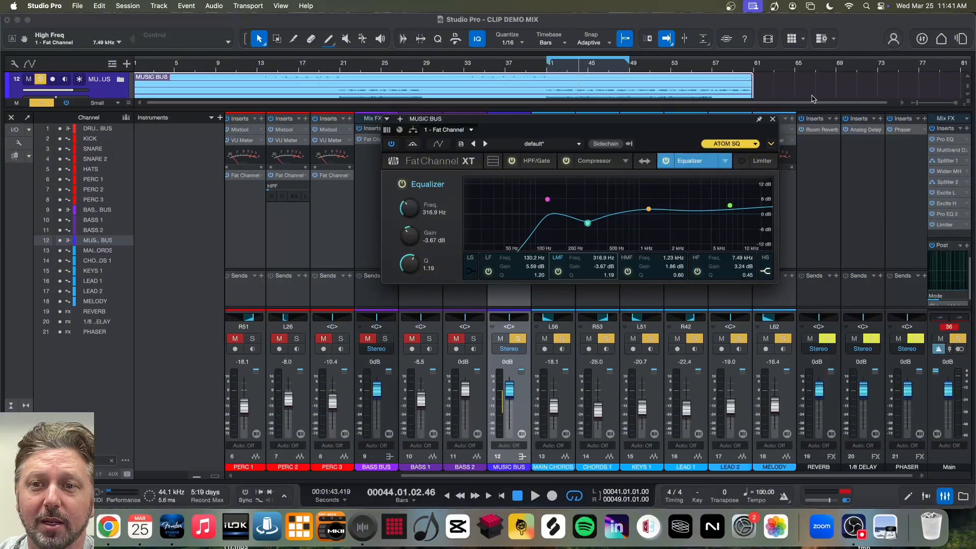
click(773, 120)
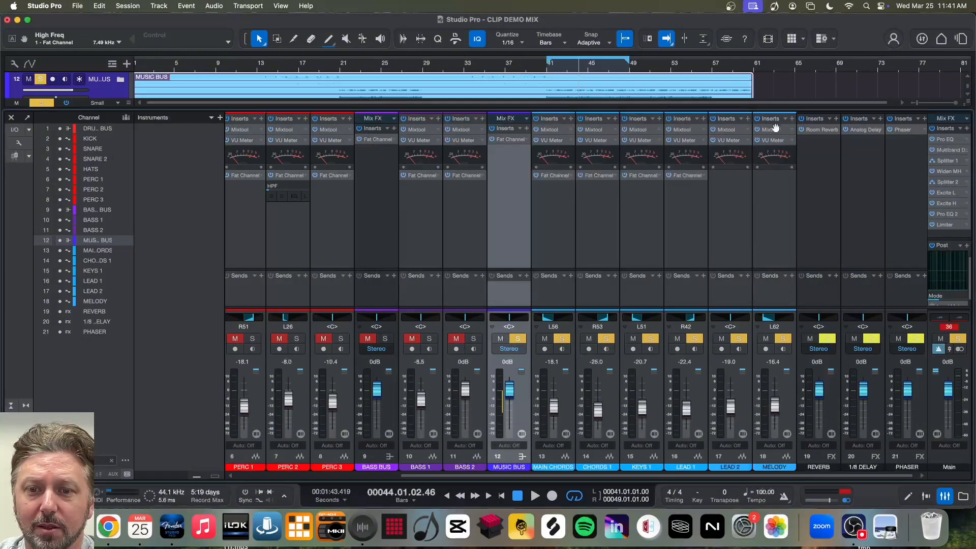
- Insert the Pro EQ plug-in on the MAIN CHORDS channel and reposition its window to make all band controls accessible
click(549, 202)
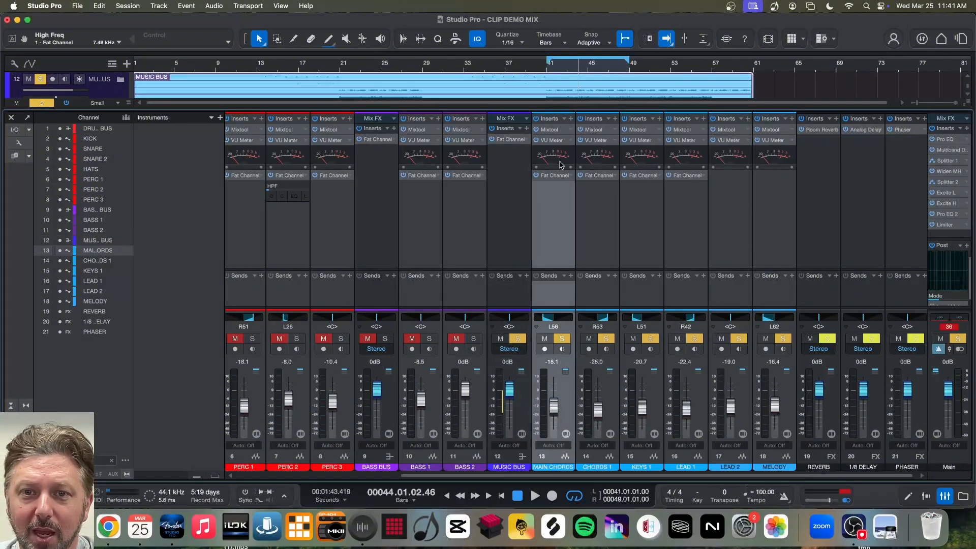
click(570, 119)
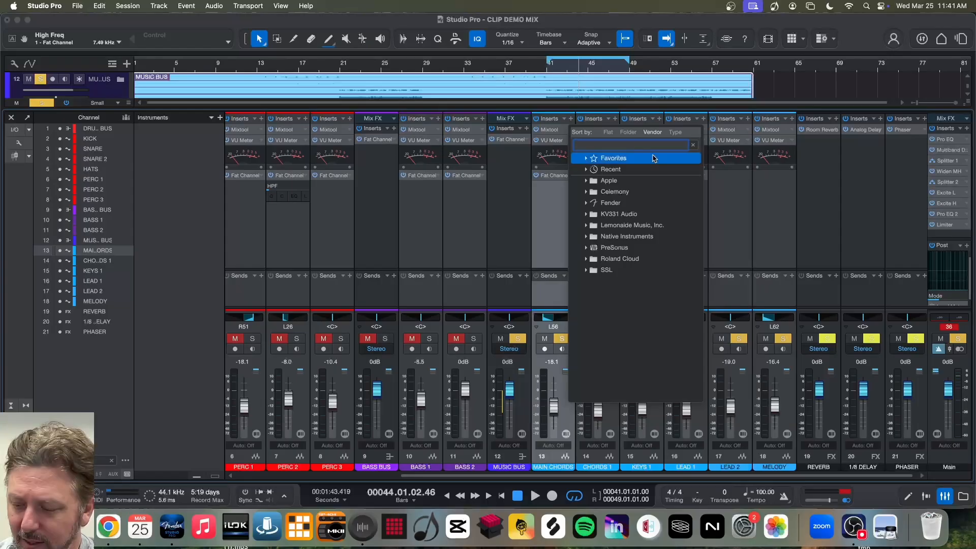
text(pro)
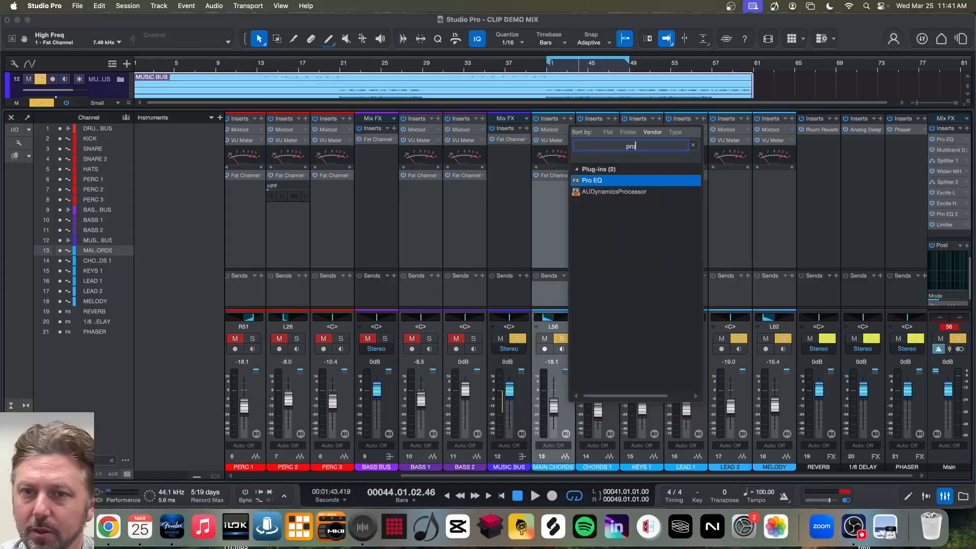
double_click(655, 181)
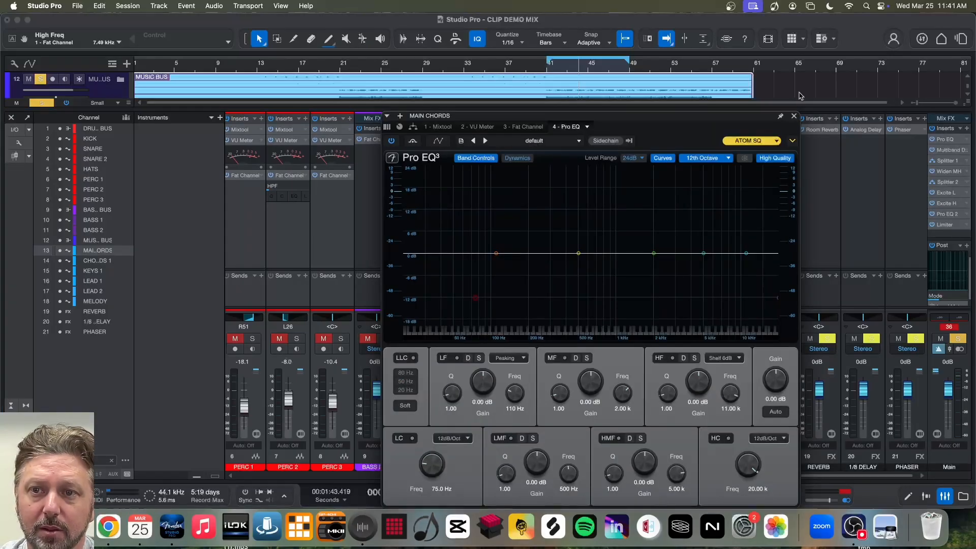
drag(710, 117, 659, 80)
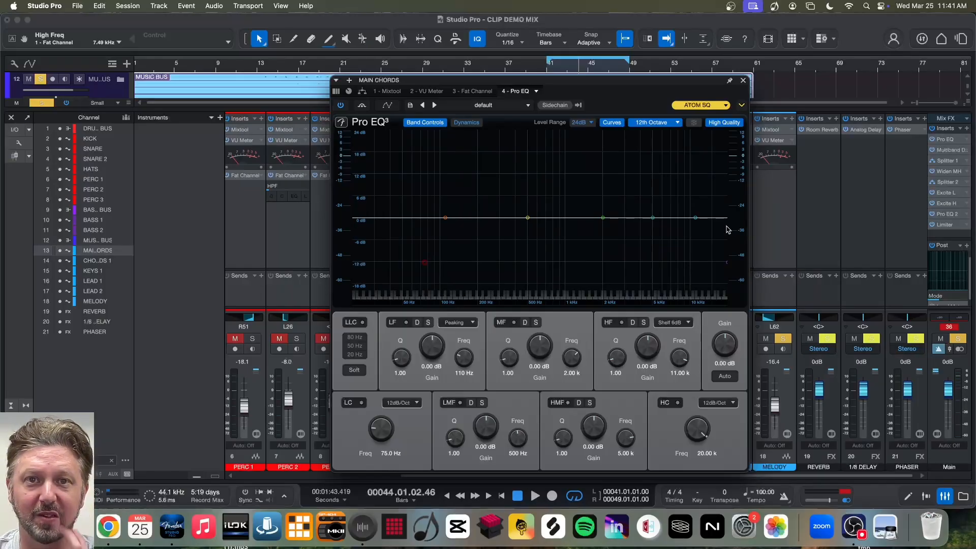
- Enable the low-cut filter in Pro EQ, try slopes of 6 and 48 dB/Oct, and set it to 12 dB/Oct
click(361, 403)
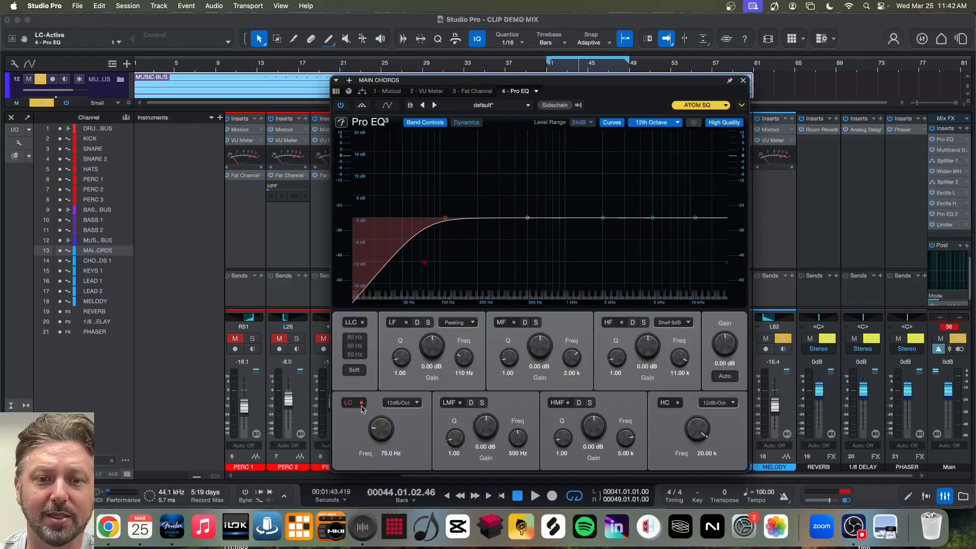
click(408, 406)
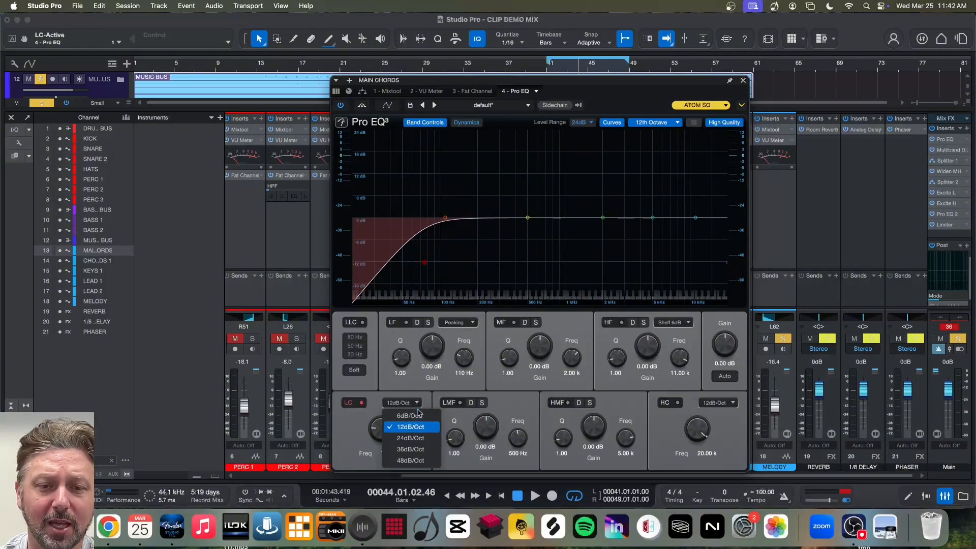
click(415, 419)
click(408, 406)
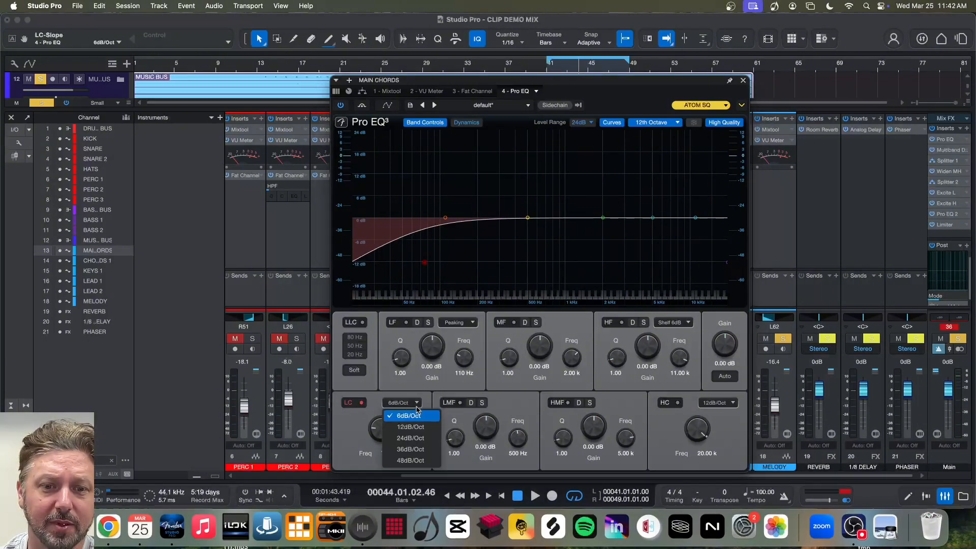
click(406, 461)
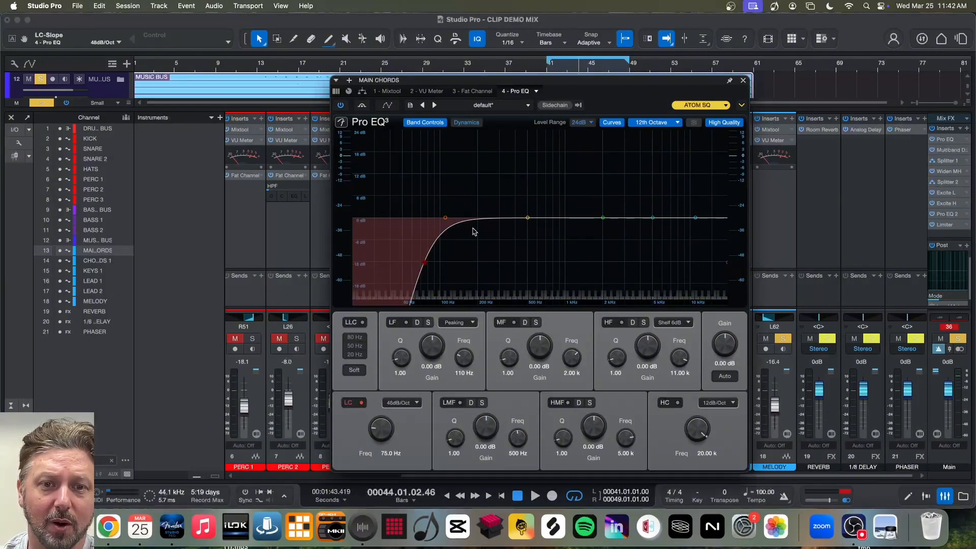
click(403, 406)
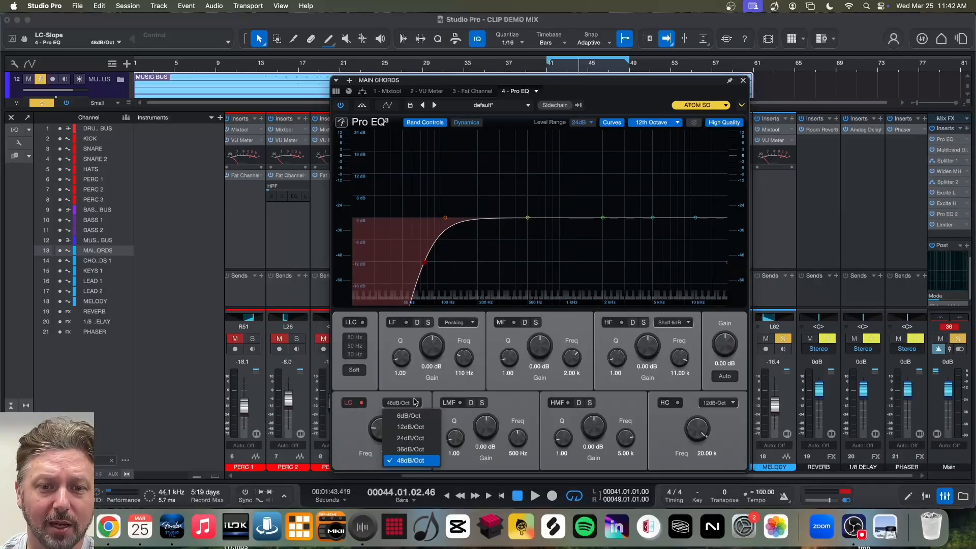
click(412, 433)
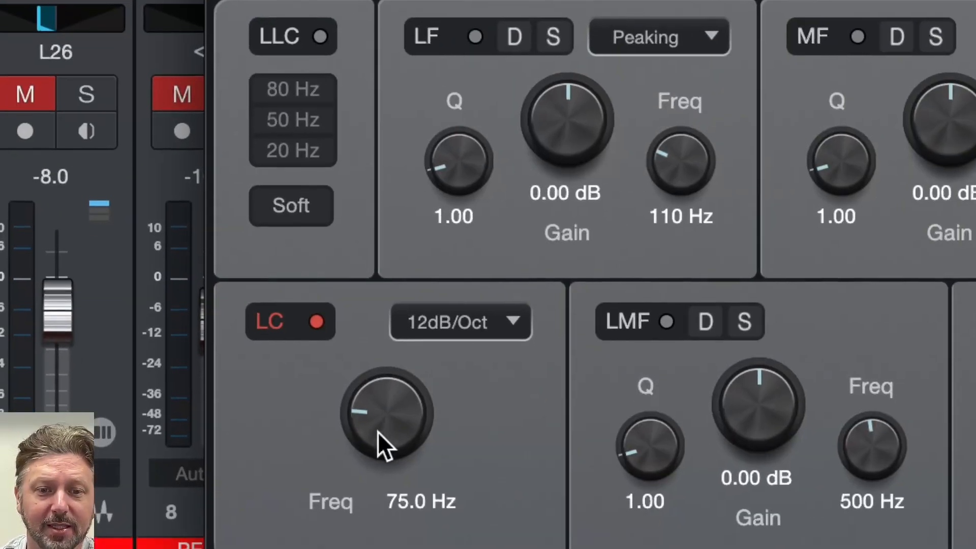
- Raise the Pro EQ low-cut frequency to about 249 Hz and close the plug-in window
drag(436, 453, 377, 402)
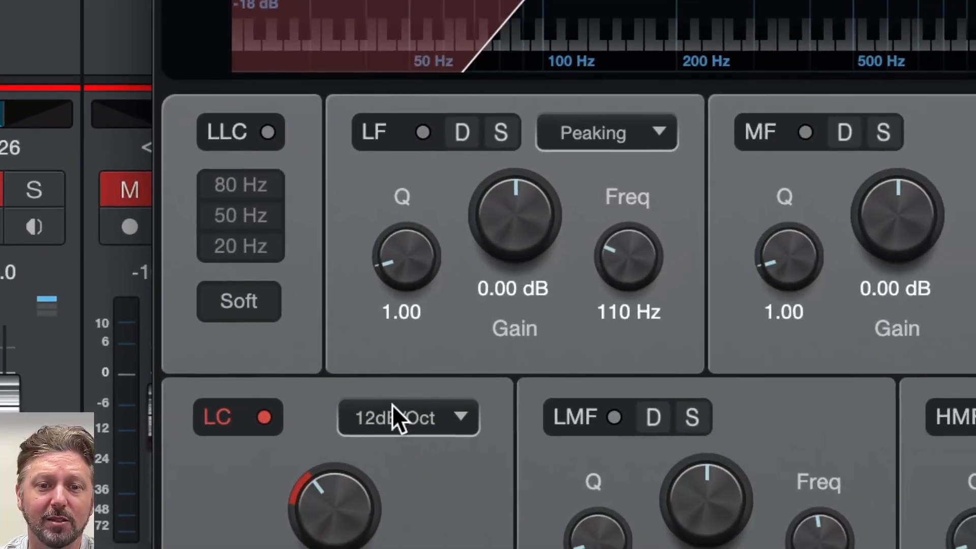
click(452, 259)
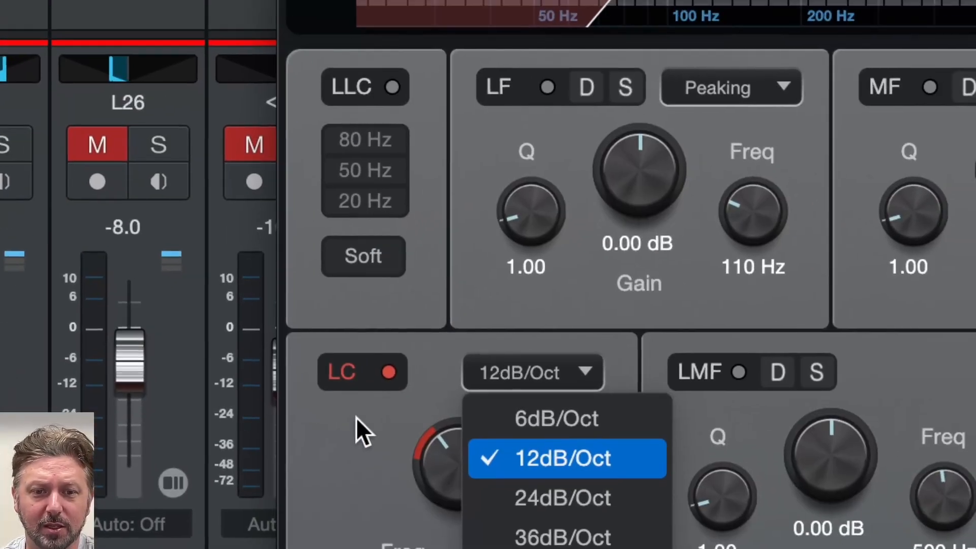
click(356, 417)
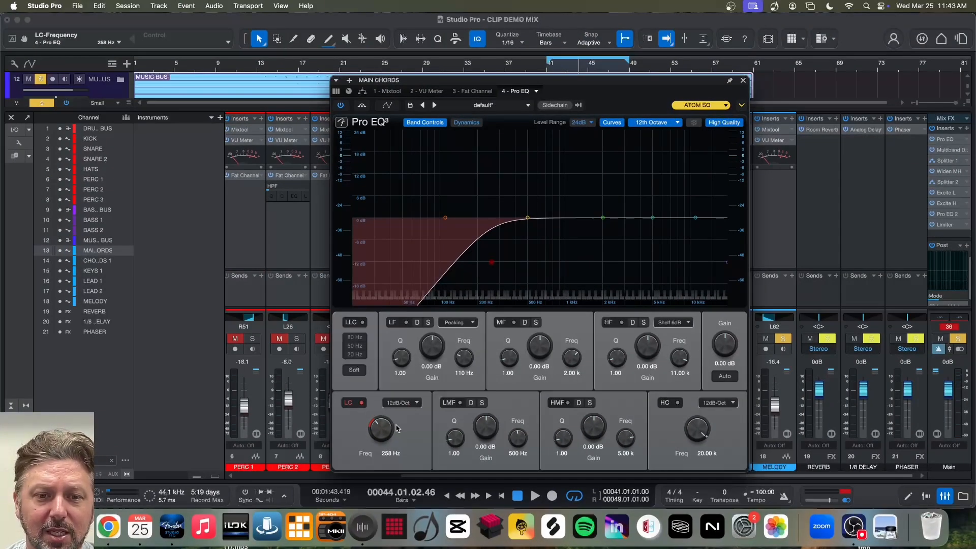
drag(382, 429, 383, 431)
drag(545, 82, 437, 145)
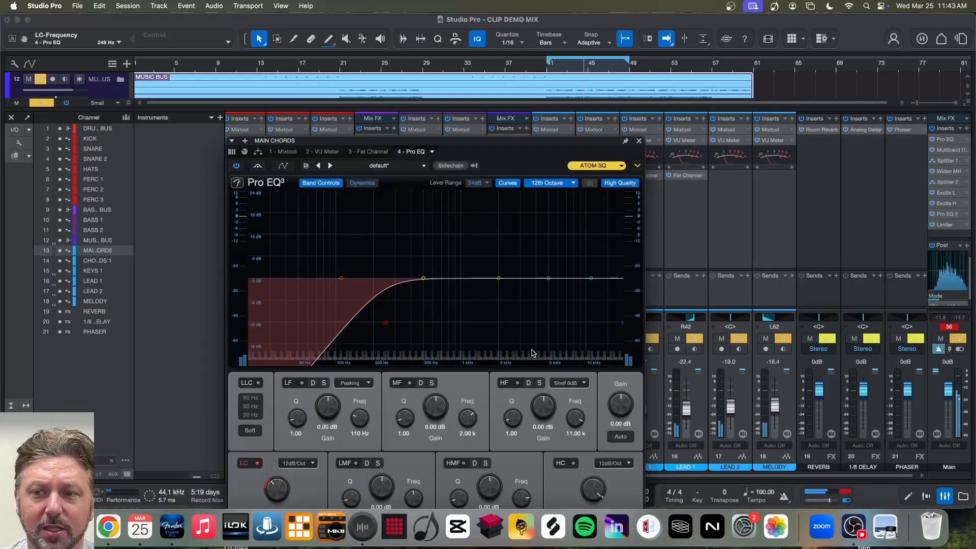
click(638, 143)
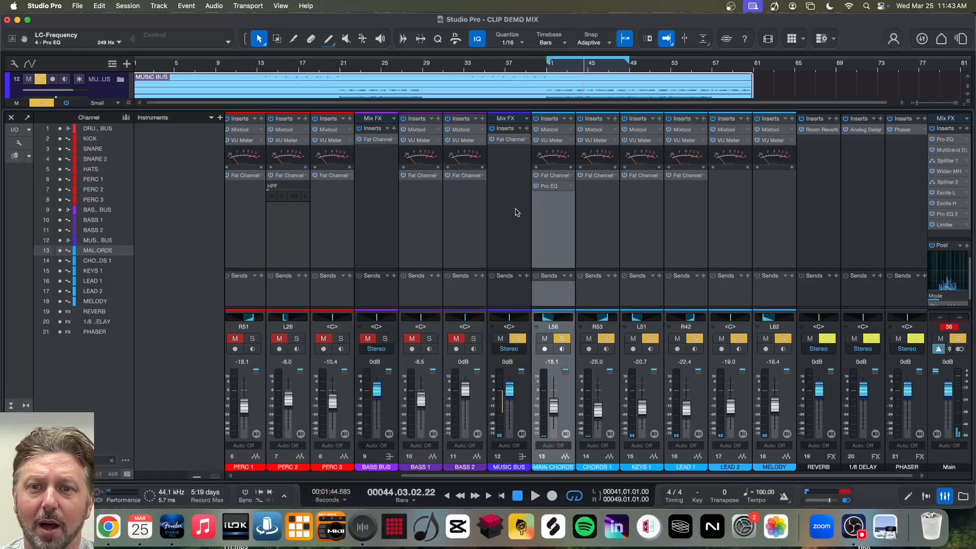
- Hide the mixer console and expand the MUSIC BUS folder in the arrangement to show its individual tracks
scroll(538, 211, left, 3)
scroll(559, 213, right, 2)
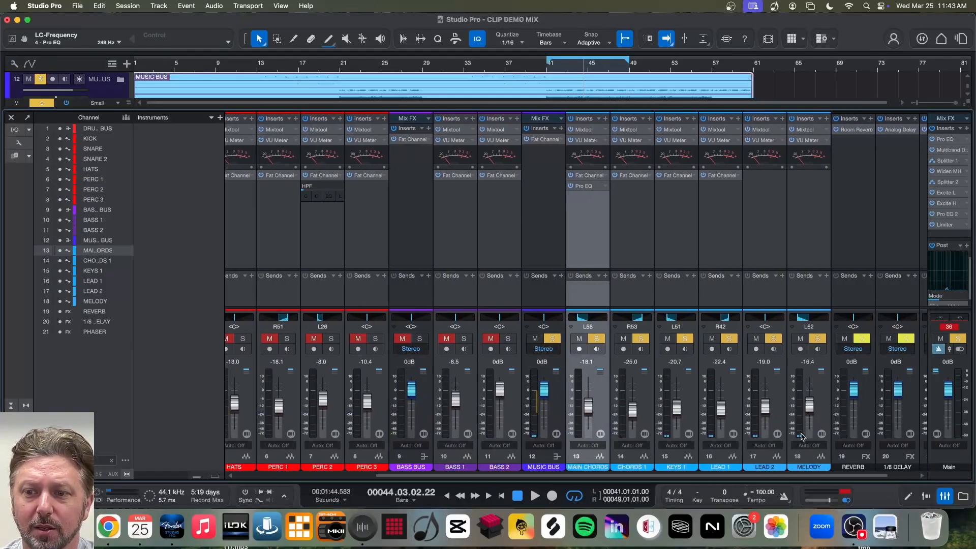
click(945, 497)
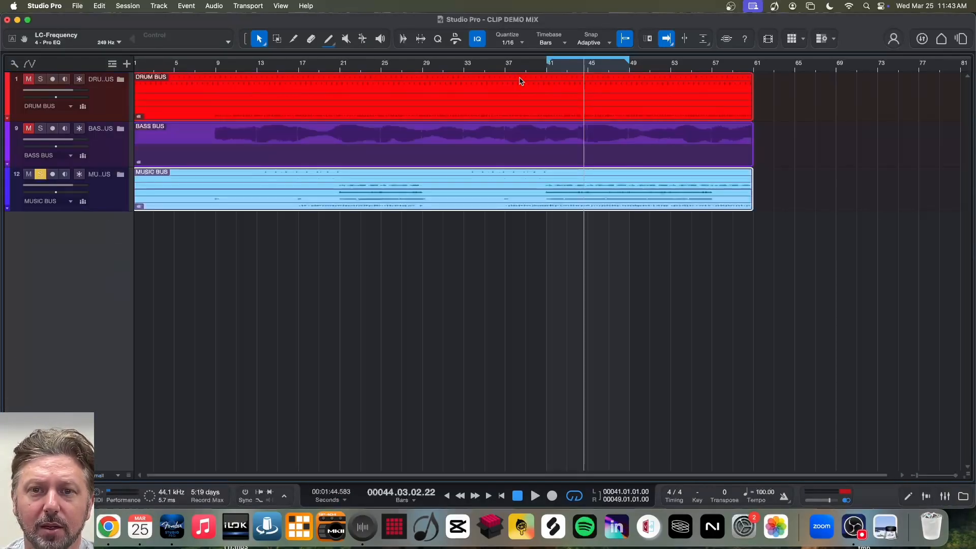
click(121, 174)
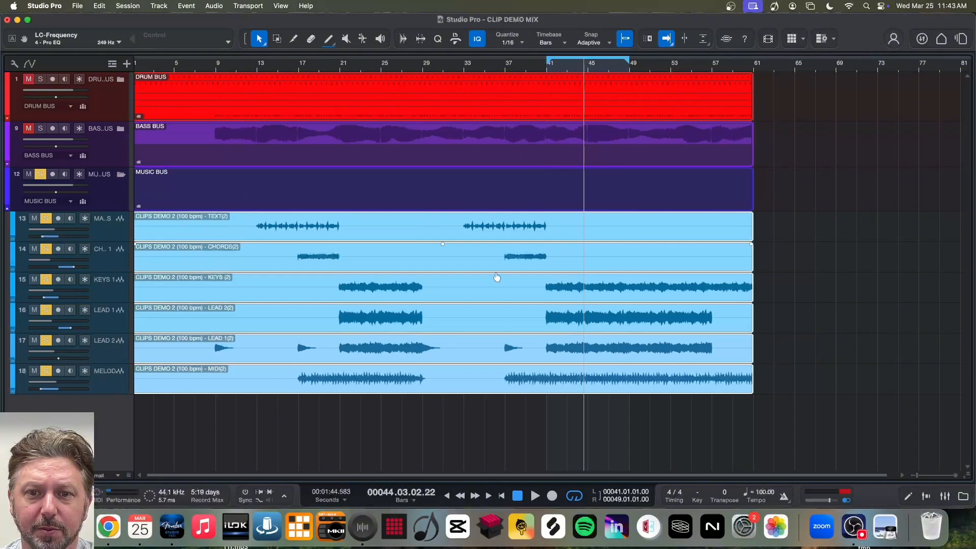
- Select the main chords track and set the loop range to run from bar 33 to bar 37
click(101, 232)
scroll(259, 226, left, 1)
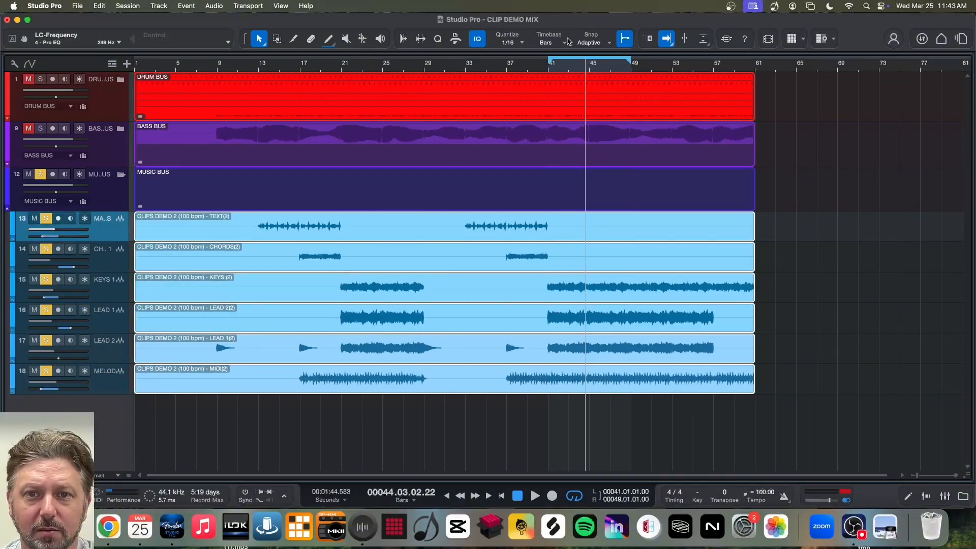
drag(549, 62, 466, 63)
drag(630, 61, 506, 62)
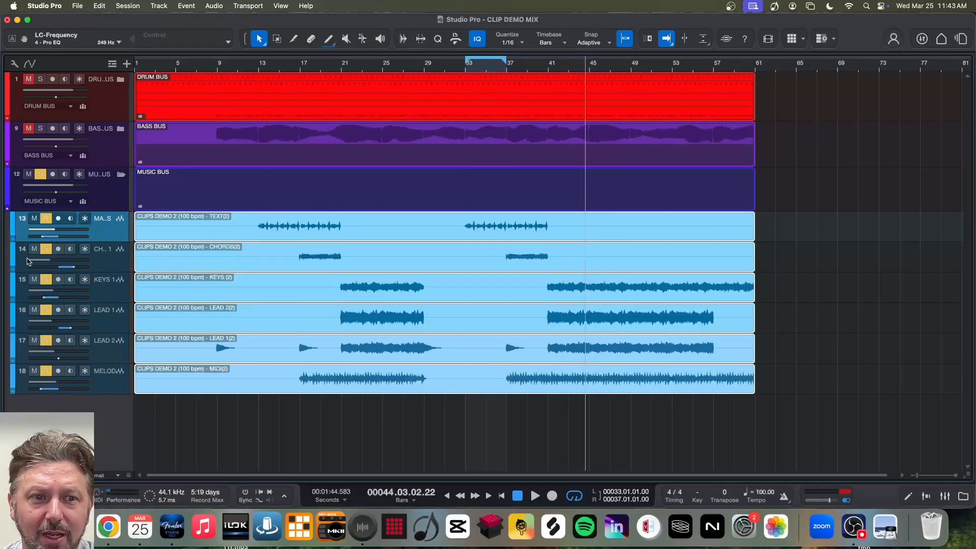
- Solo only the main chords track within the MUSIC BUS and play the loop from bar 33
click(40, 174)
click(46, 219)
key(space)
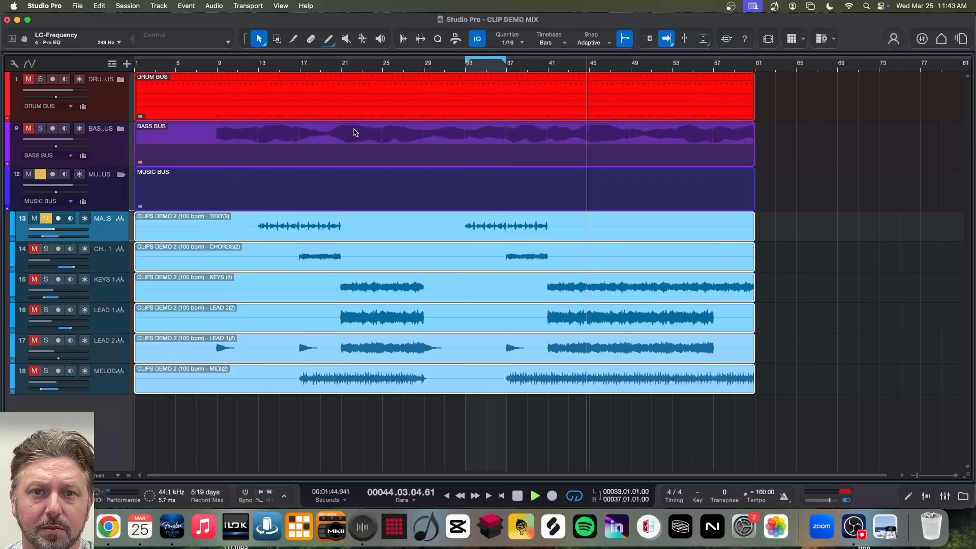
click(467, 66)
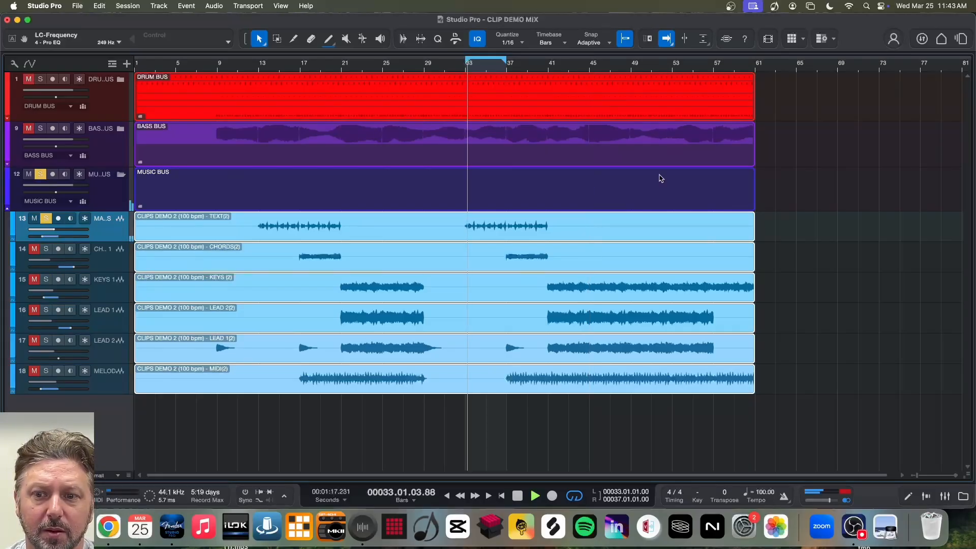
- Move Pro EQ ahead of Fat Channel in the MAIN CHORDS inserts, then view its spectrum during playback and stop
click(945, 498)
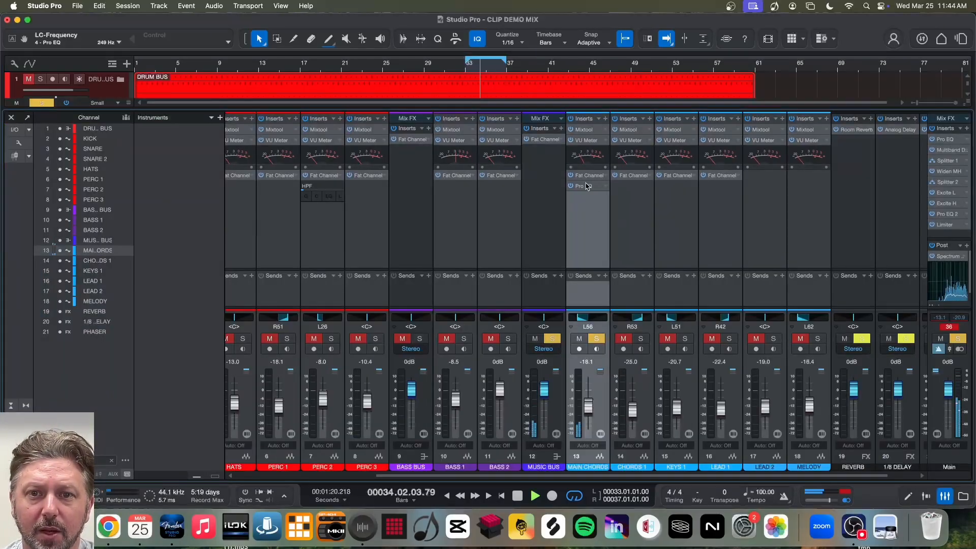
drag(587, 186, 588, 177)
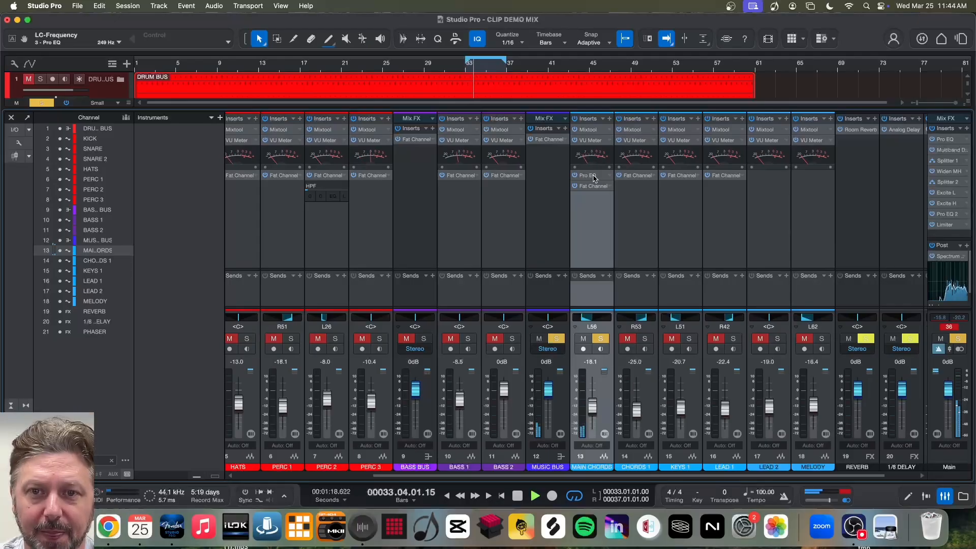
click(590, 176)
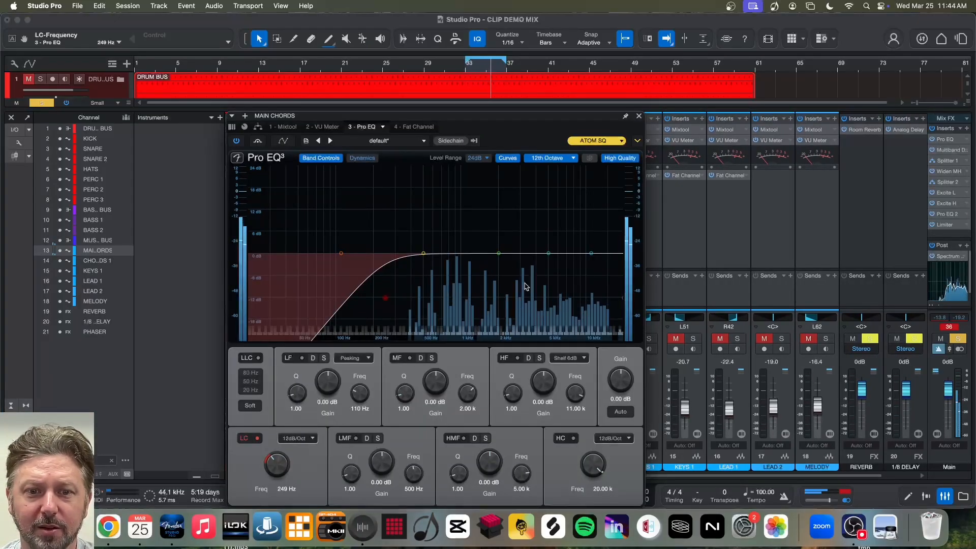
drag(409, 118, 493, 70)
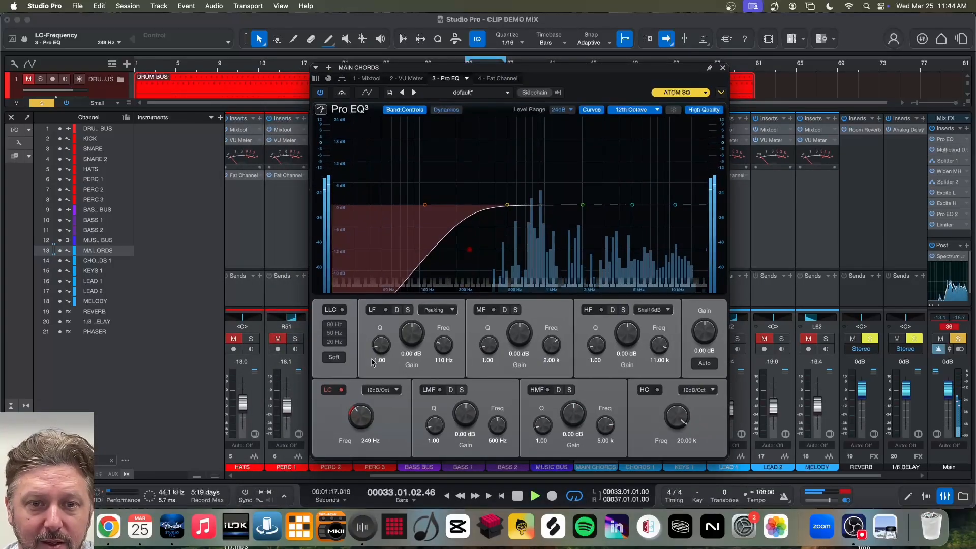
key(space)
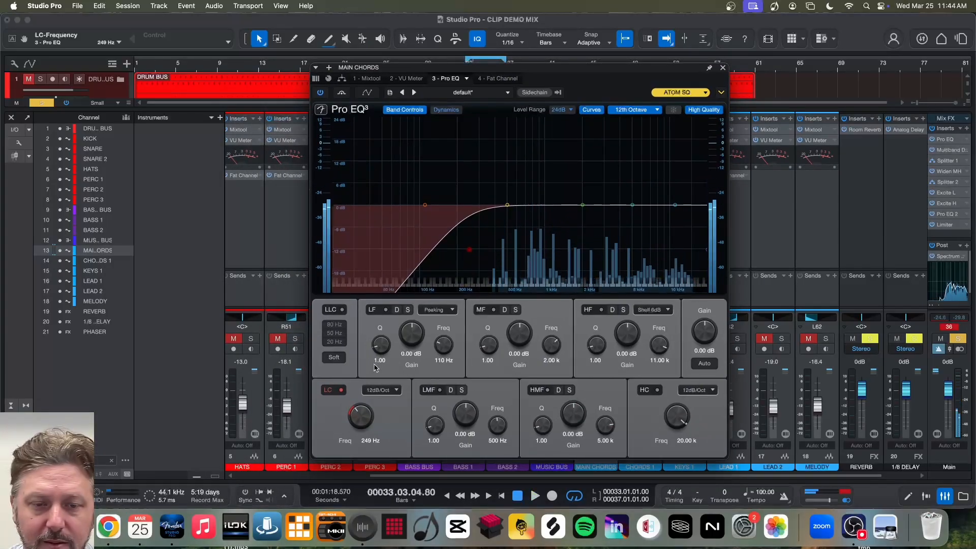
- Enable the LF band in Pro EQ and set its Q to 9.25
click(385, 310)
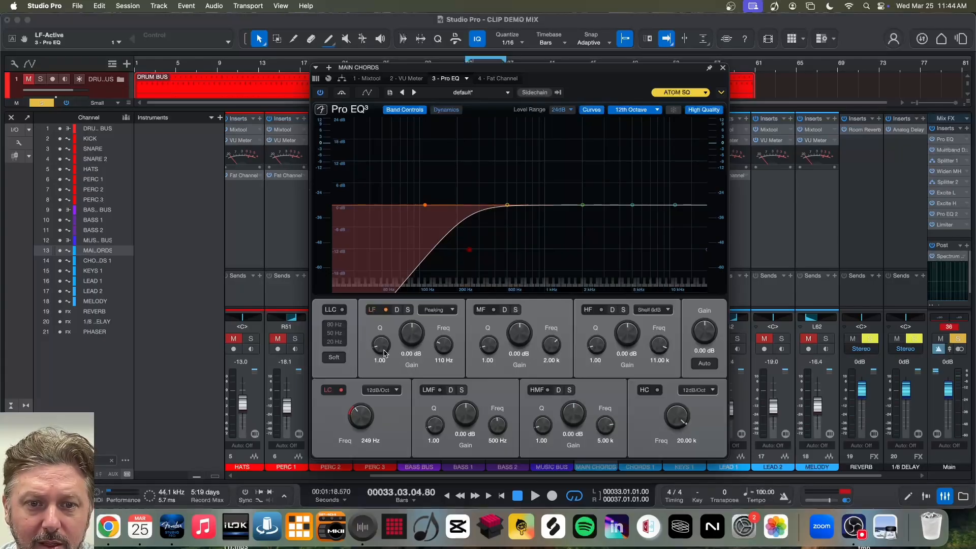
scroll(426, 207, up, 5)
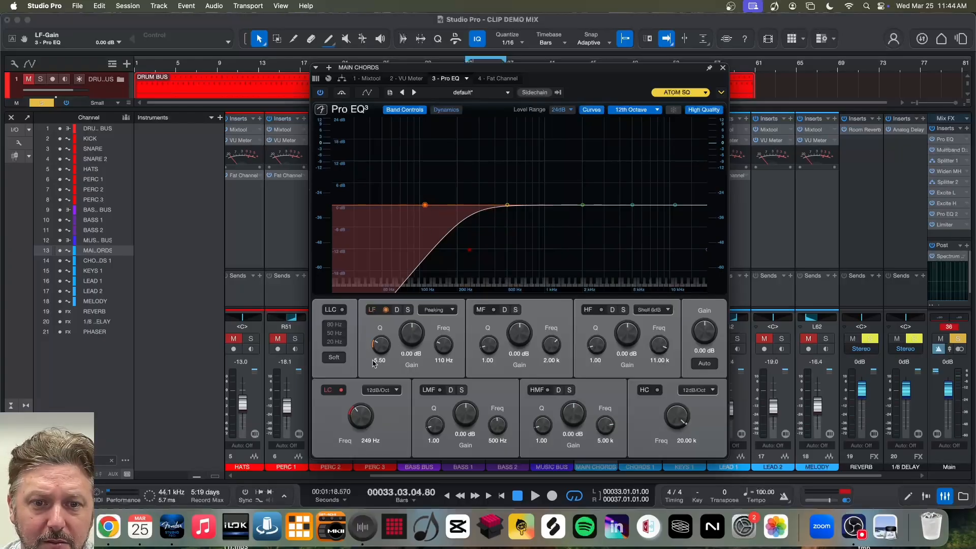
drag(445, 349, 382, 337)
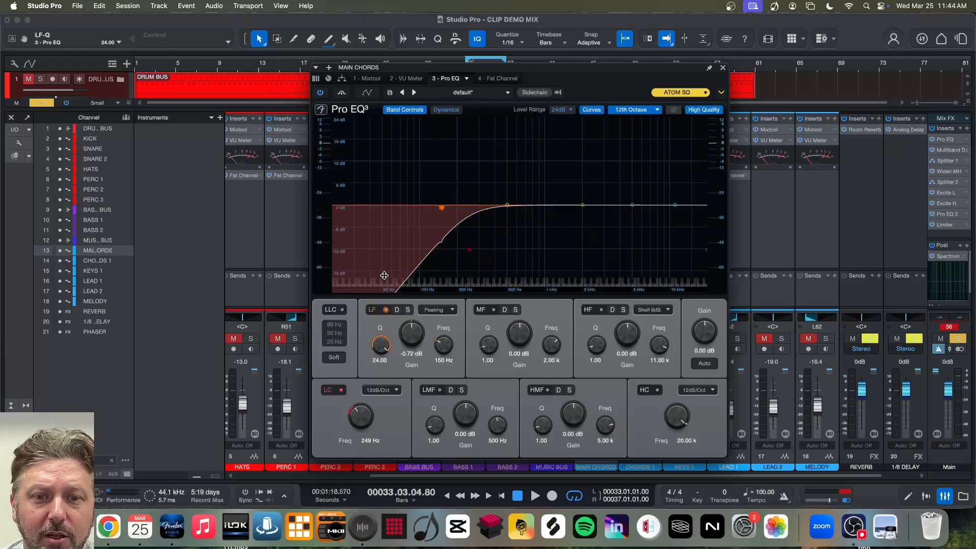
mouse_move(445, 208)
mouse_down()
mouse_move(442, 256)
mouse_move(442, 211)
mouse_up()
drag(385, 347, 395, 411)
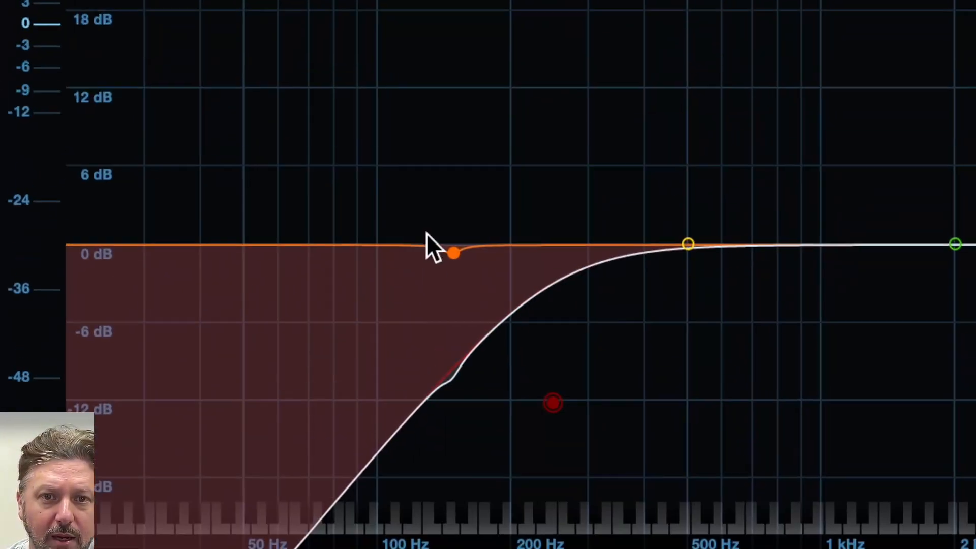
- Set the LF band's gain to 0.27 dB and its frequency to 213 Hz, keeping the Peaking filter type
drag(448, 248, 448, 190)
mouse_move(430, 224)
mouse_down()
mouse_move(432, 211)
mouse_move(431, 234)
mouse_up()
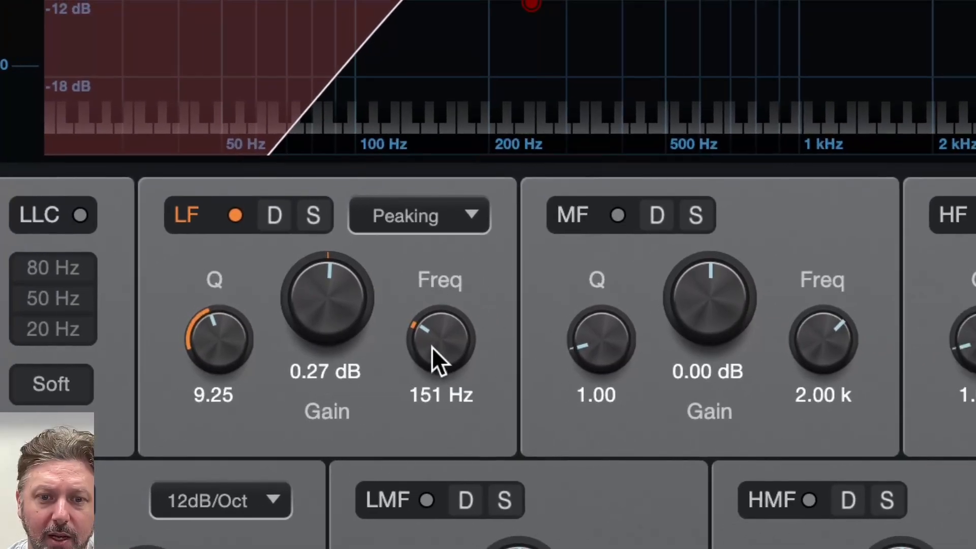
drag(532, 373, 536, 320)
drag(433, 335, 429, 377)
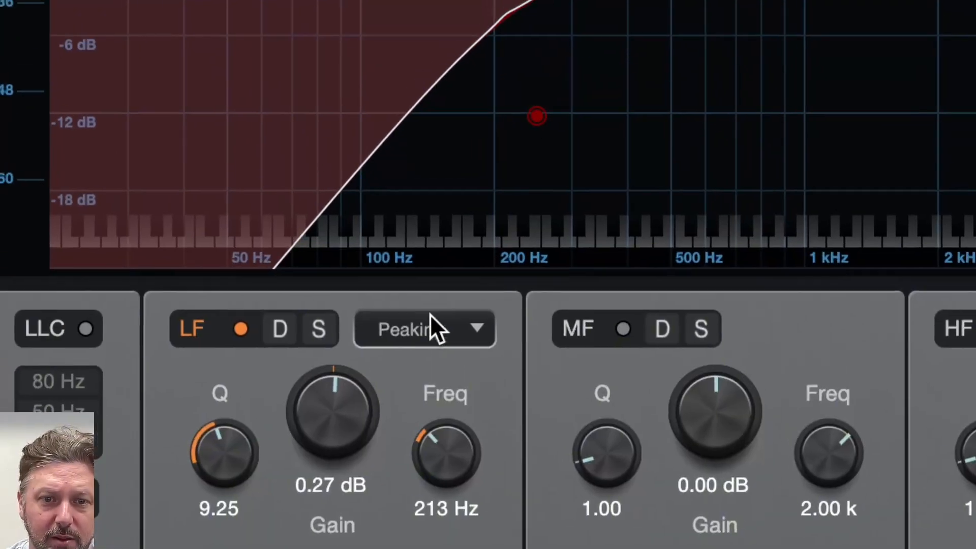
click(421, 261)
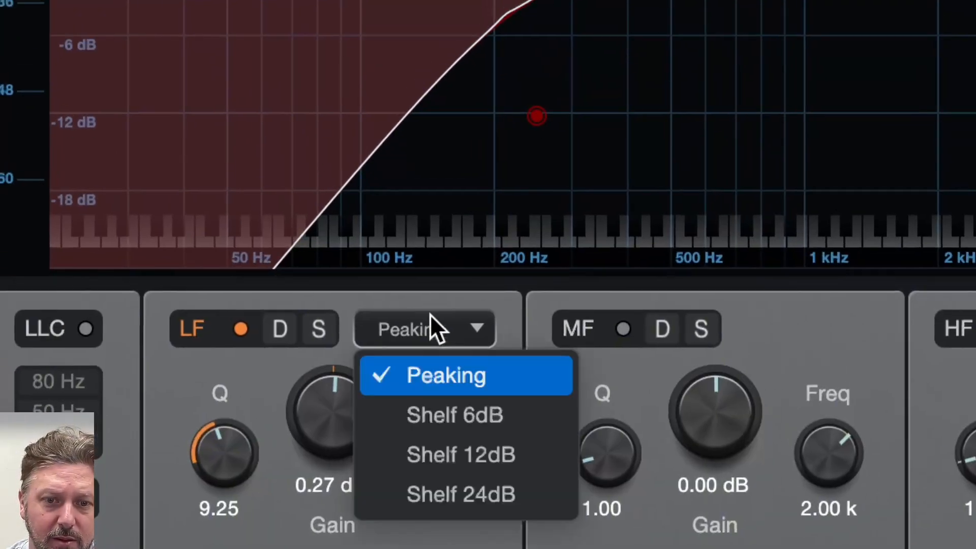
click(430, 315)
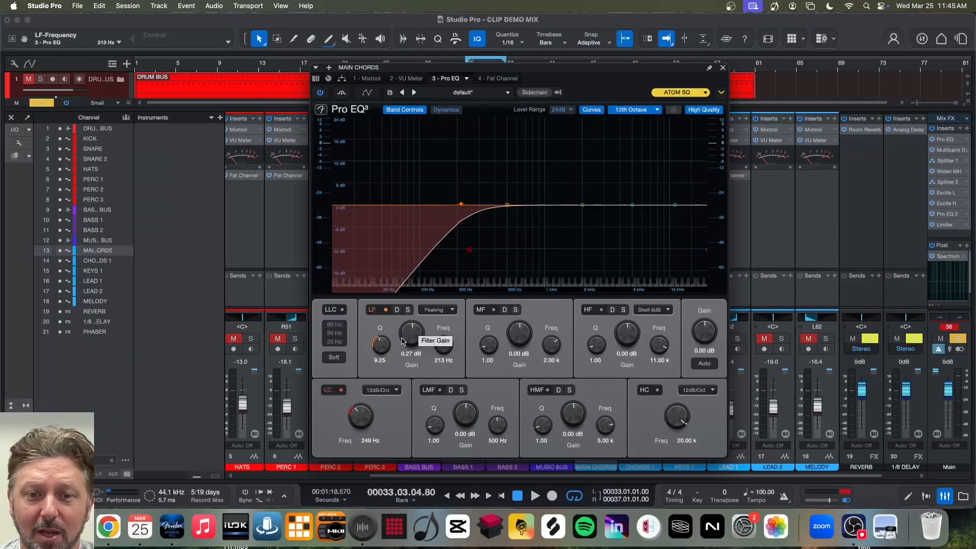
- Enable the LMF band and shape it as a 2.06 dB cut at 344 Hz with a Q of 2.88
click(441, 390)
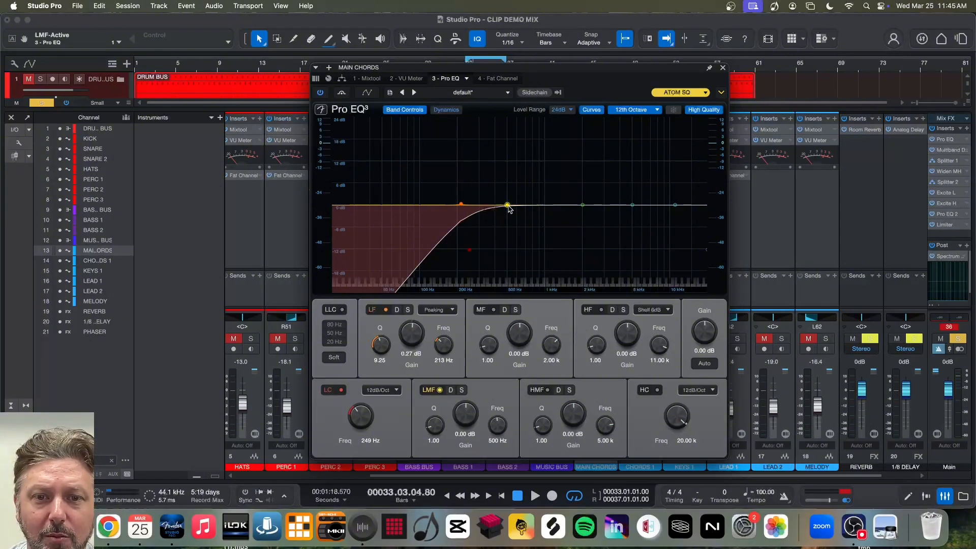
drag(509, 208, 486, 215)
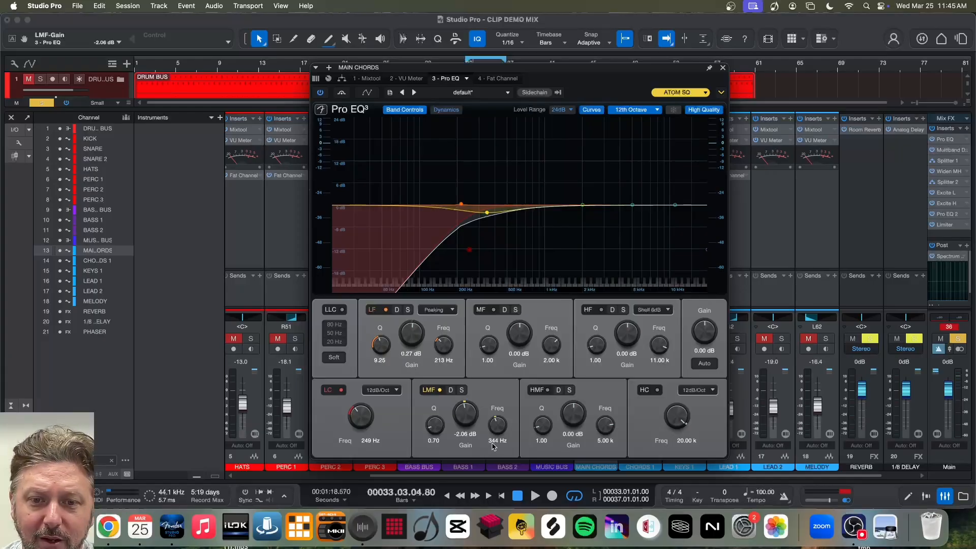
drag(432, 431, 432, 420)
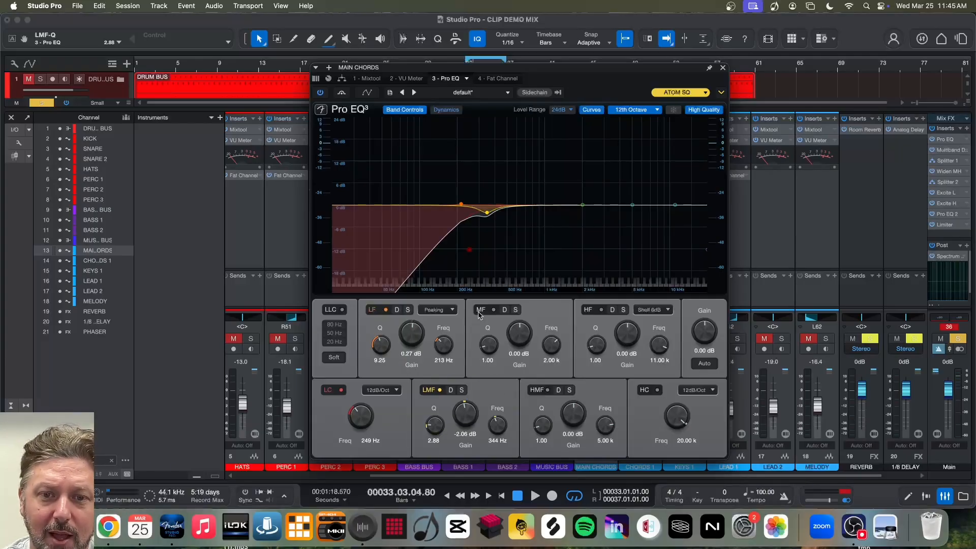
- Enable the MF band and refine it during playback to a 1.10 dB boost at 1.40 kHz with a Q of 1.71
click(494, 310)
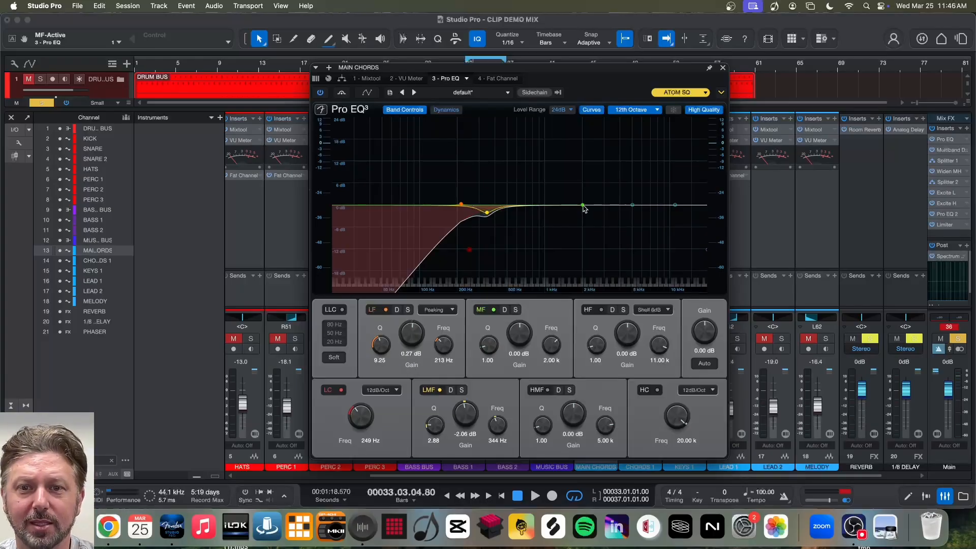
mouse_move(584, 208)
mouse_down()
mouse_move(554, 201)
mouse_move(565, 202)
mouse_up()
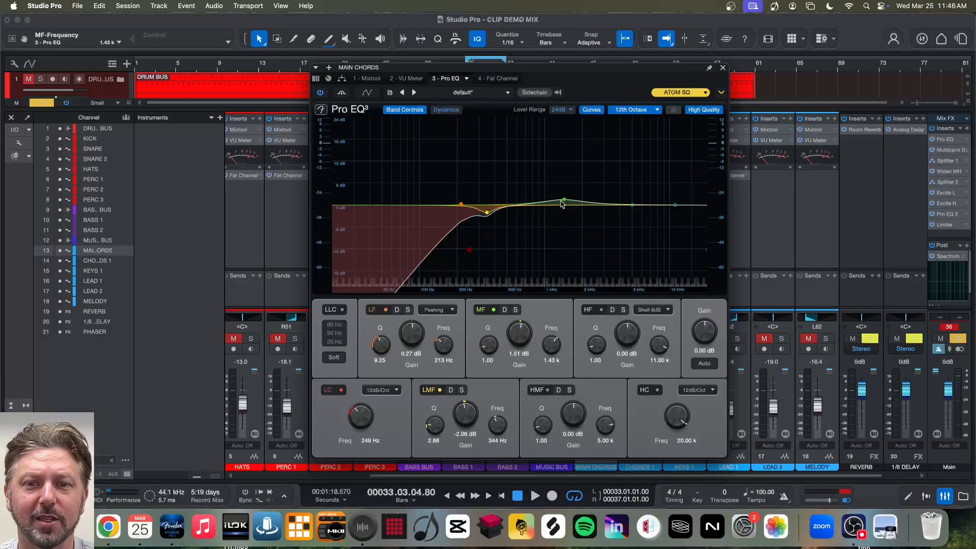
scroll(566, 202, up, 5)
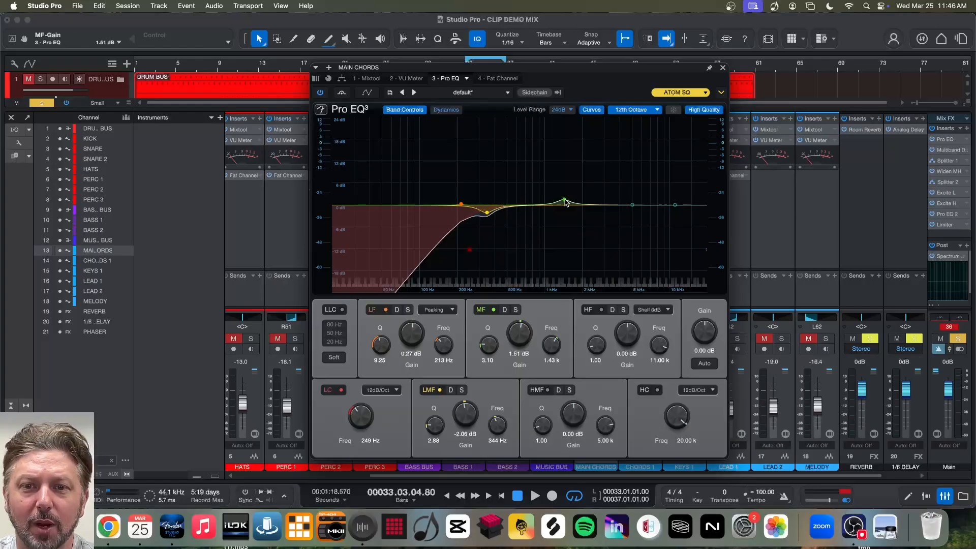
click(493, 310)
scroll(483, 360, down, 4)
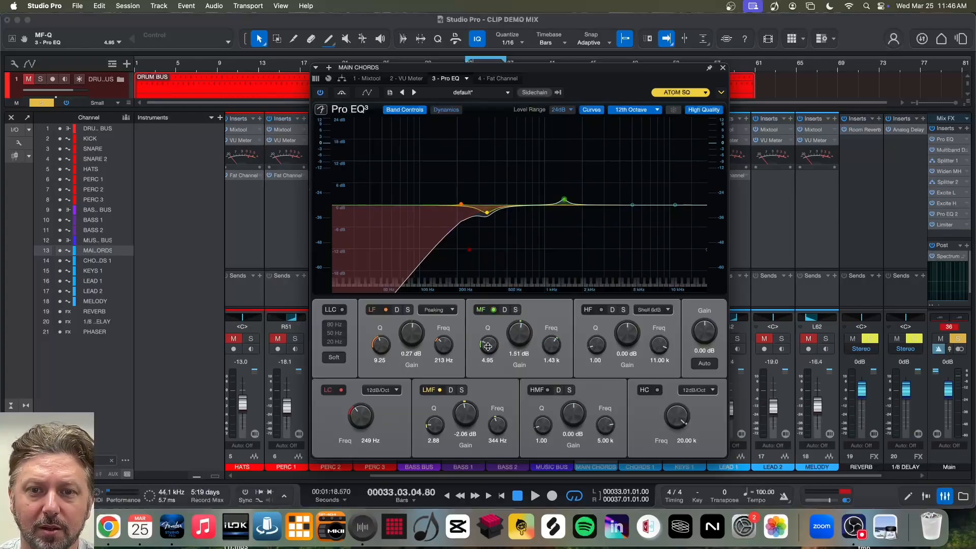
scroll(487, 360, up, 1)
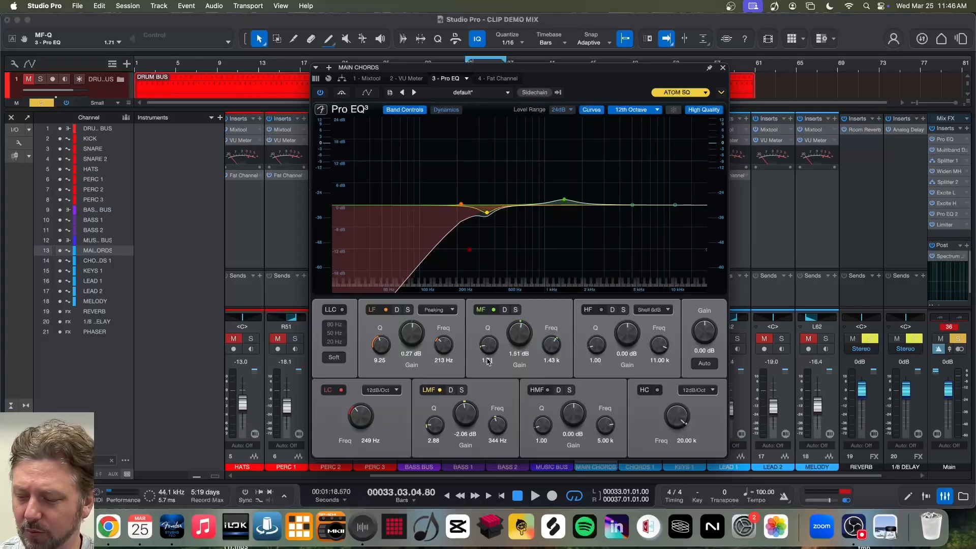
key(space)
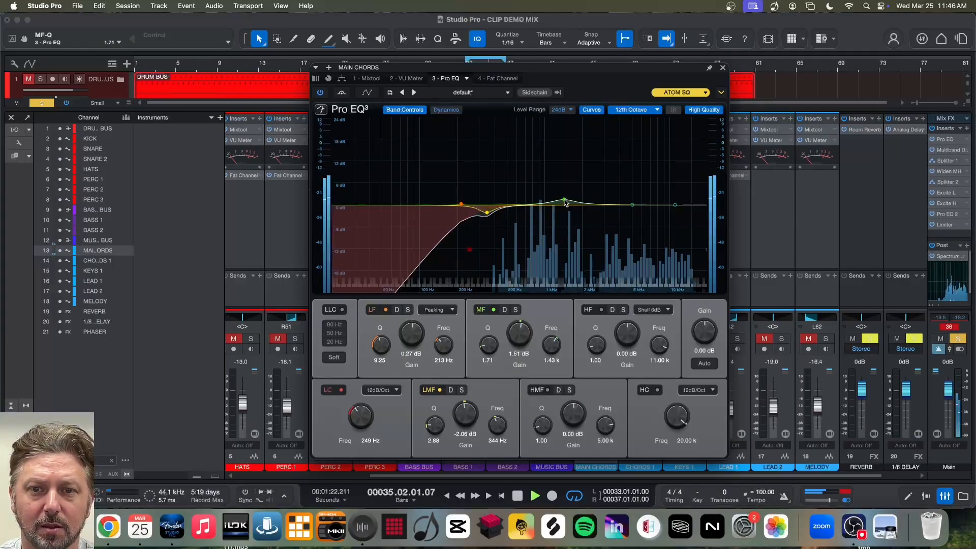
drag(567, 203, 563, 201)
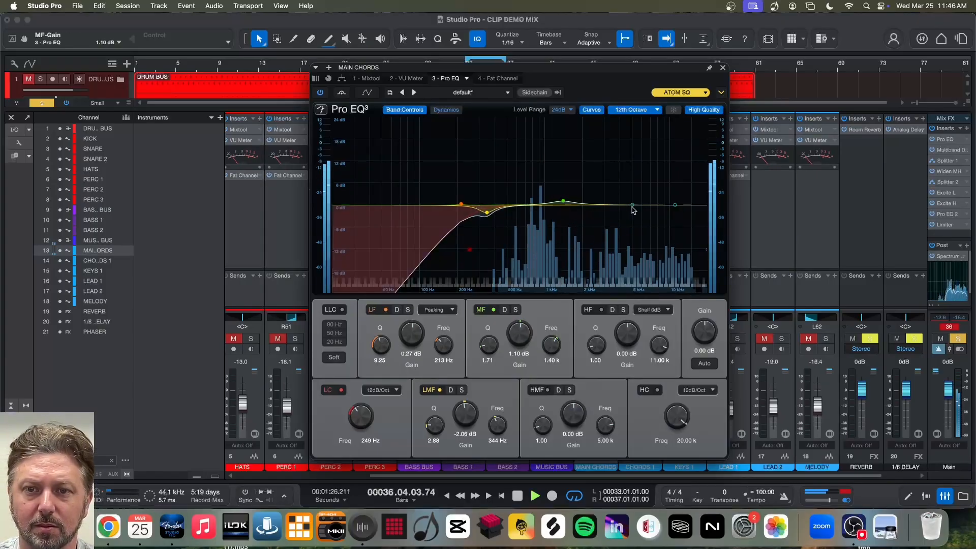
- Boost the HMF band by 1.51 dB at 4.87 kHz and the HF shelf by 2.33 dB at 10.78 kHz, and stop playback
drag(631, 205, 674, 197)
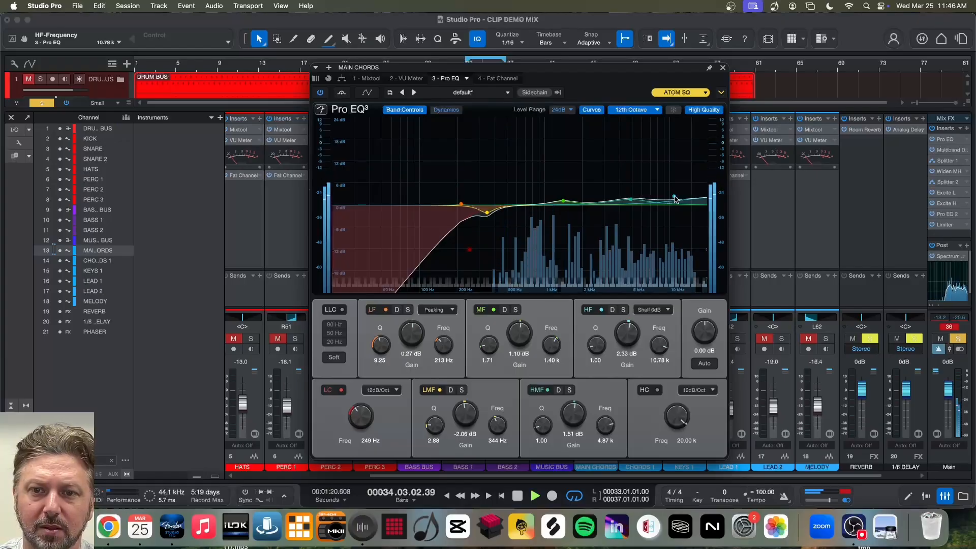
key(space)
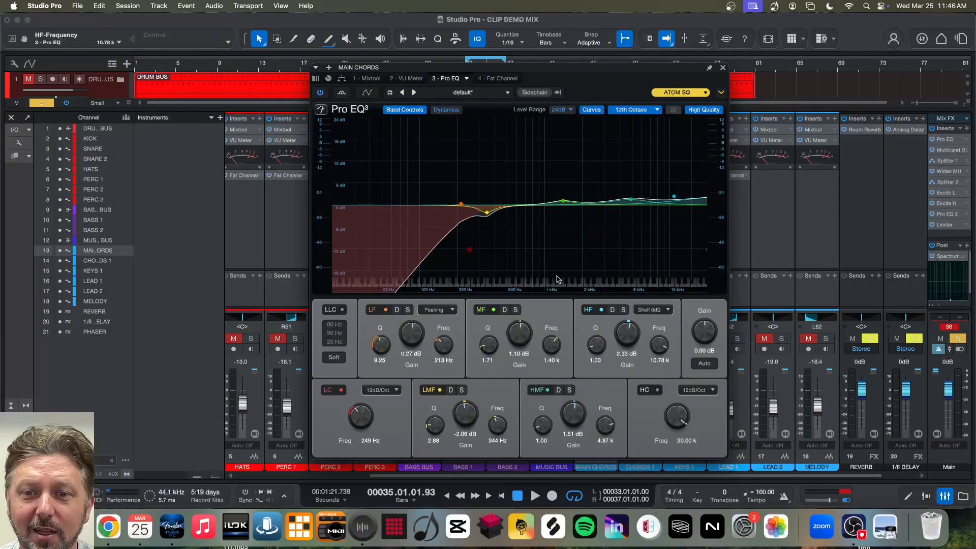
- During playback, raise the low cut to 805 Hz, enable the high cut at 10.38 kHz, and close Pro EQ
key(space)
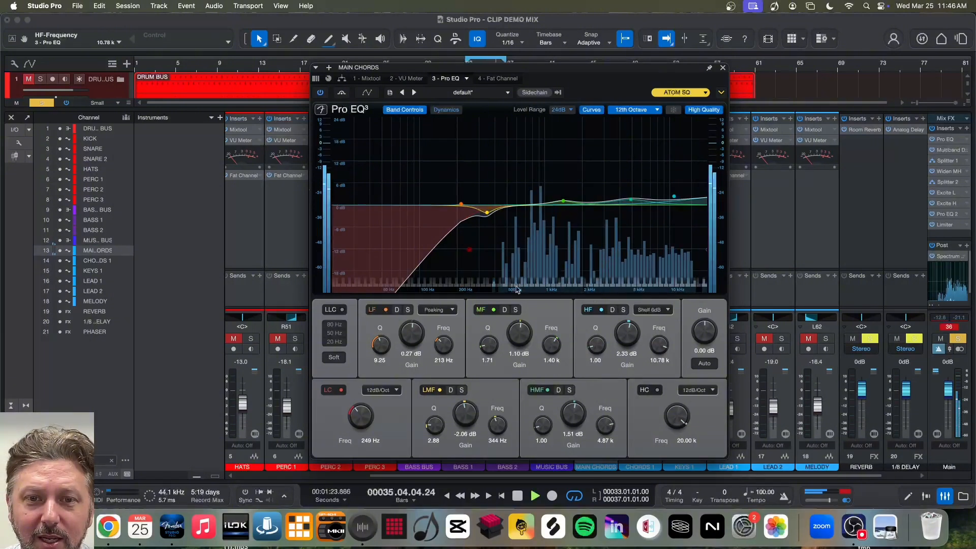
drag(363, 418, 361, 395)
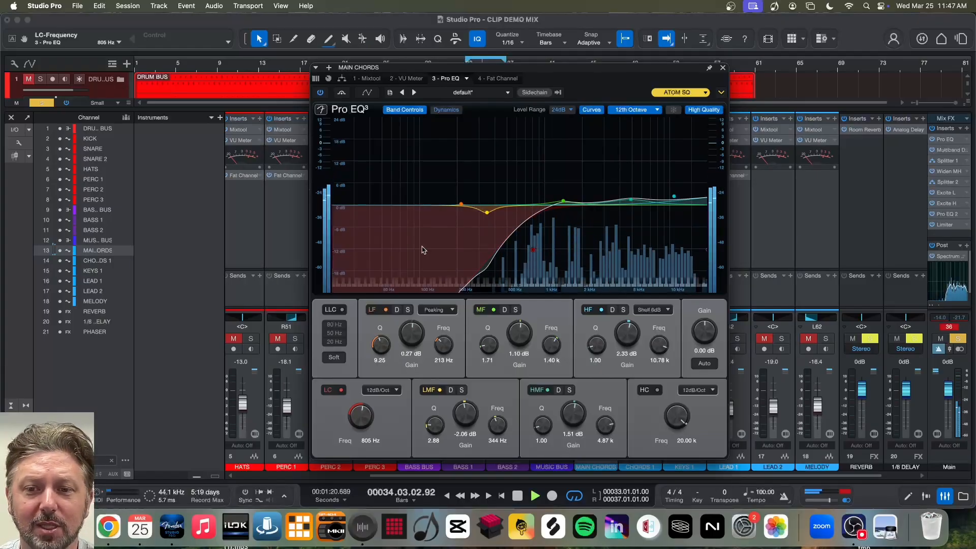
click(656, 390)
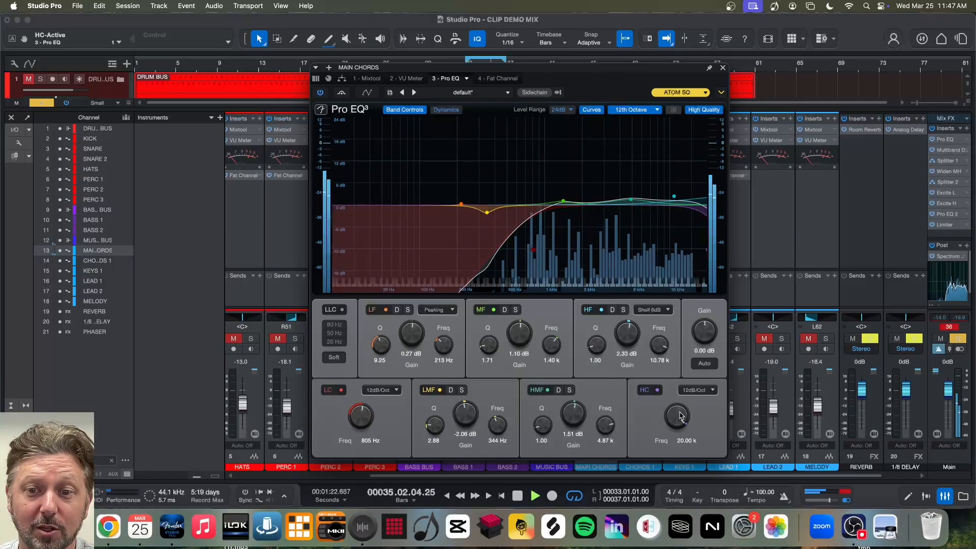
drag(681, 416, 678, 421)
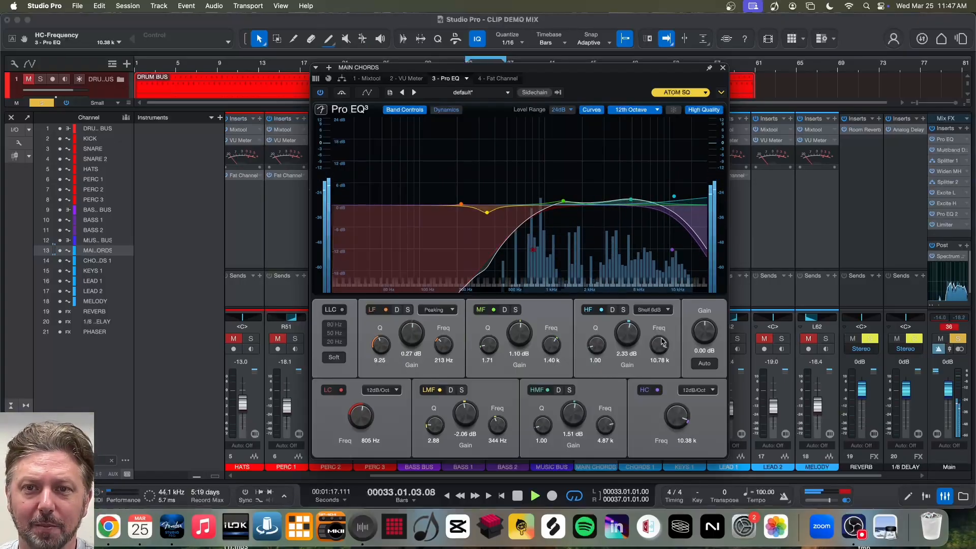
click(722, 68)
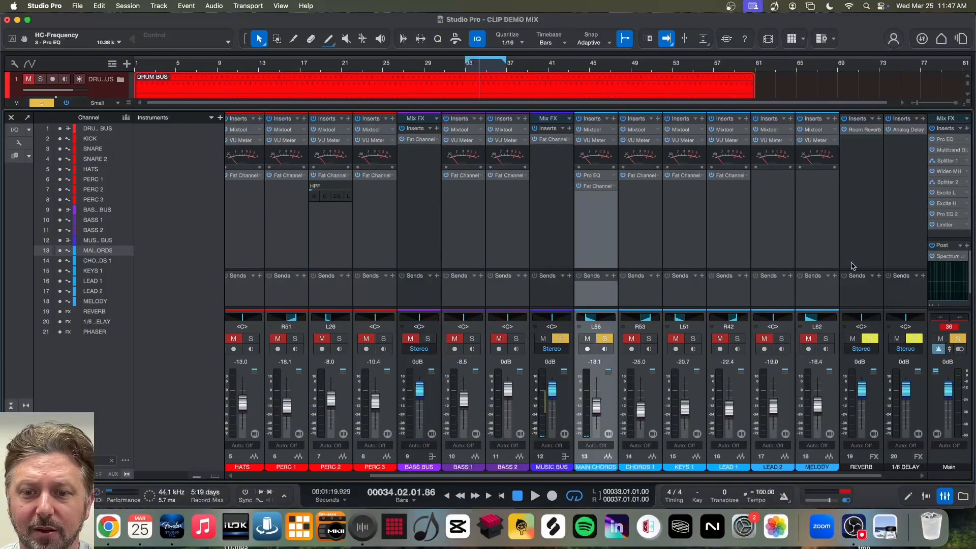
- Switch the solo in the mixer from the MAIN CHORDS channel to the CHORDS 1 channel
scroll(594, 187, right, 1)
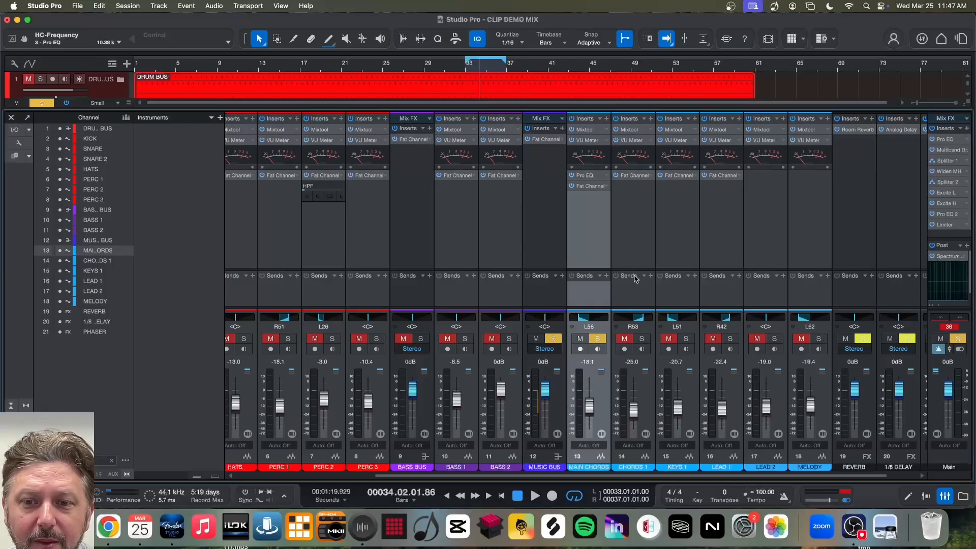
click(642, 339)
click(599, 339)
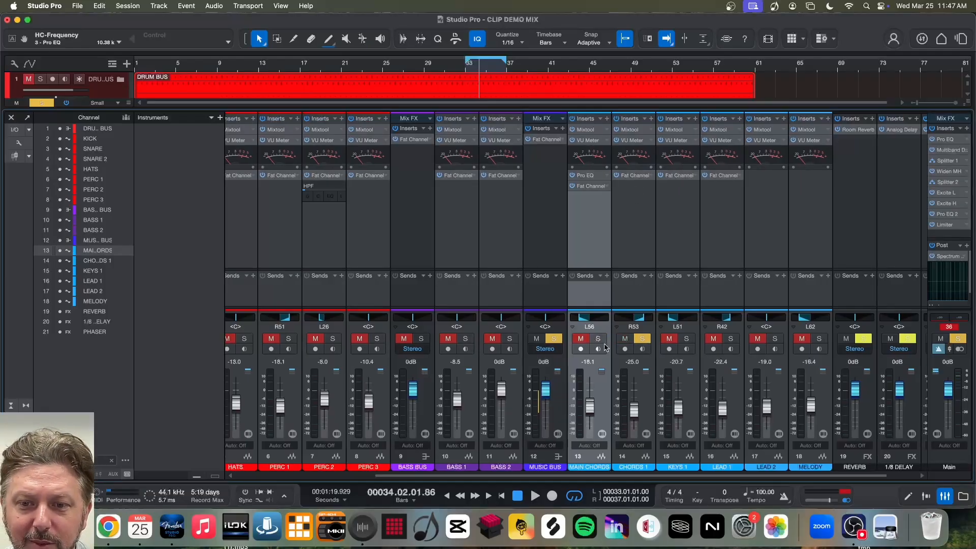
- Open Fat Channel on CHORDS 1, browse its Compressor FET and EQ Vintage presets, and close it without loading one
click(633, 176)
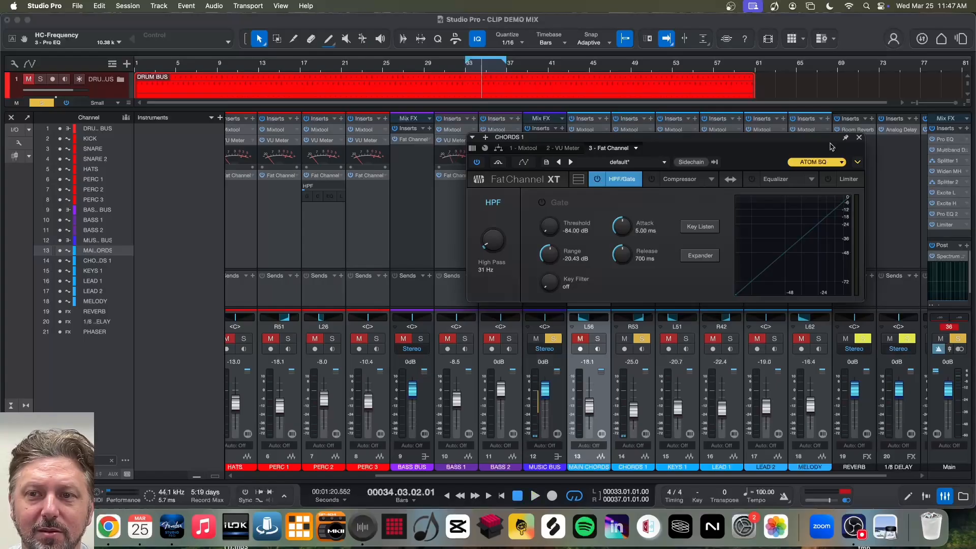
click(859, 138)
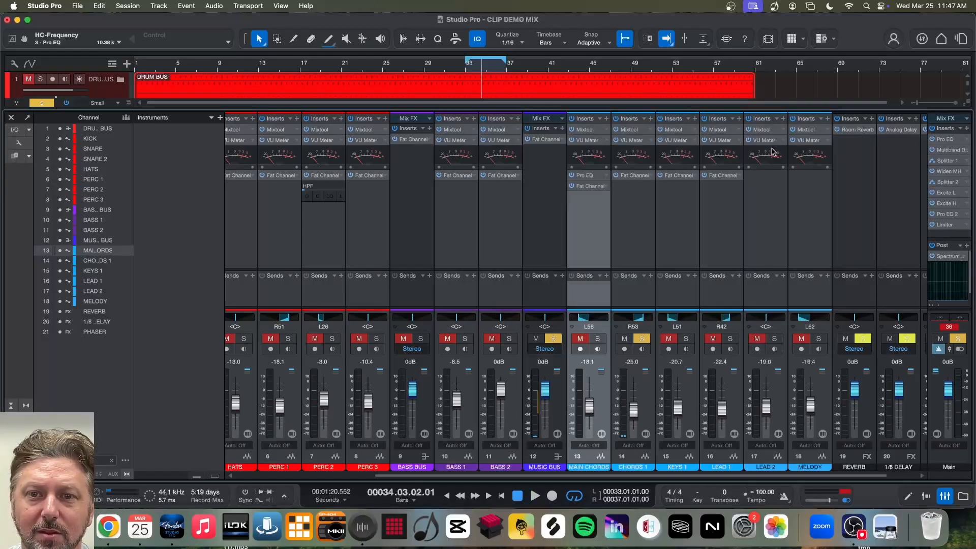
click(634, 176)
click(623, 163)
click(594, 201)
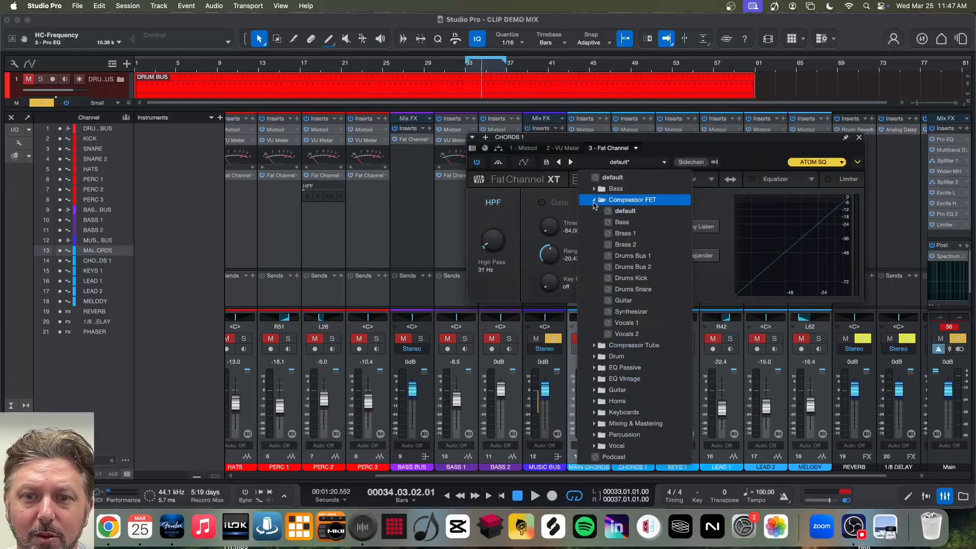
click(593, 201)
click(591, 245)
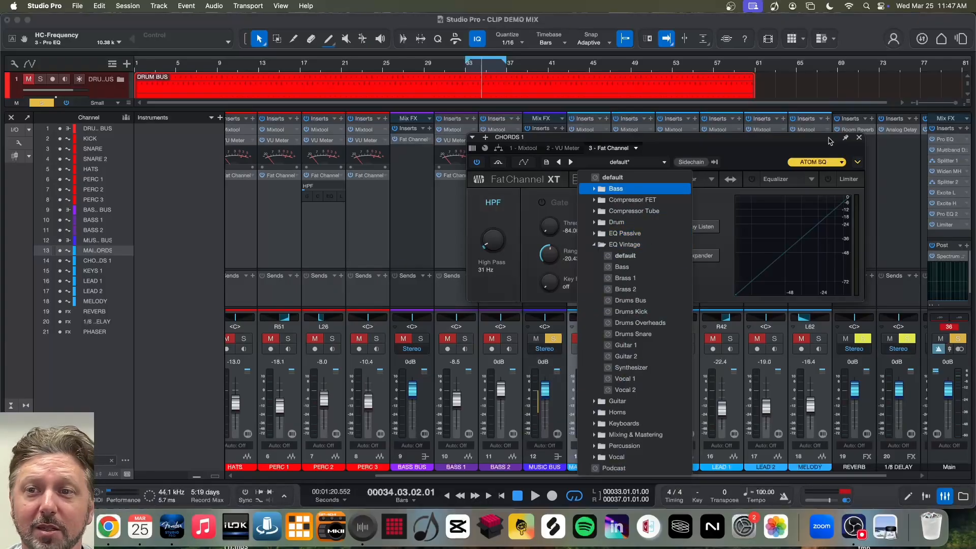
click(860, 143)
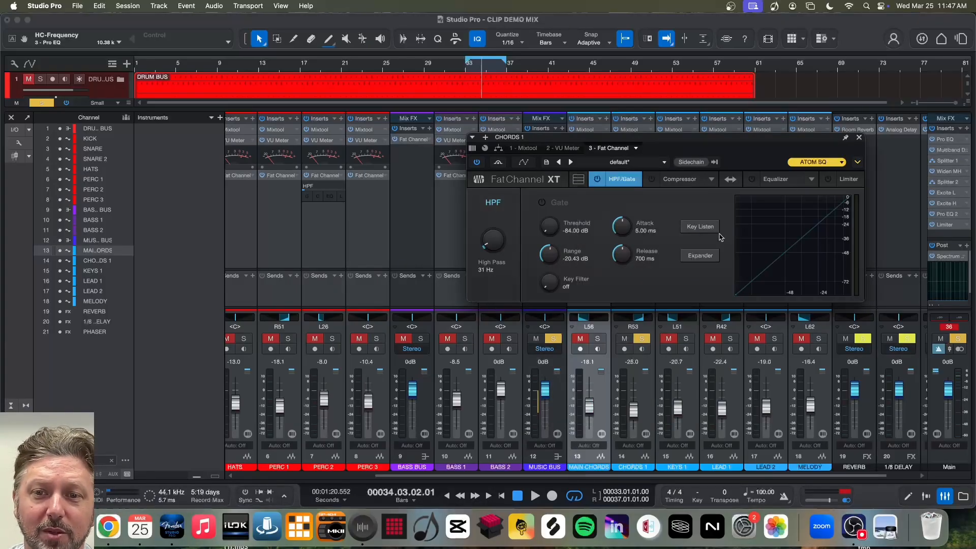
click(859, 139)
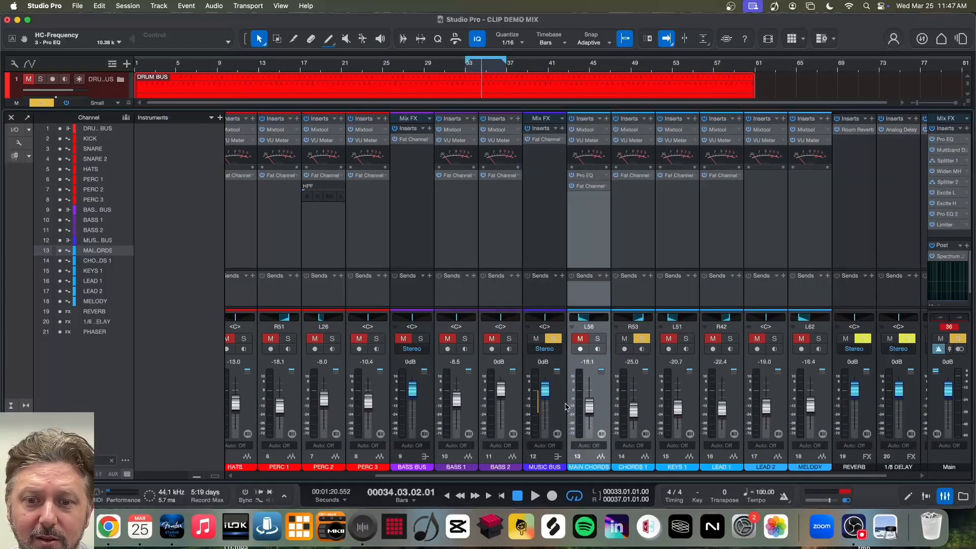
- Try soloing MAIN CHORDS alongside CHORDS 1, and remove that added solo again
click(597, 339)
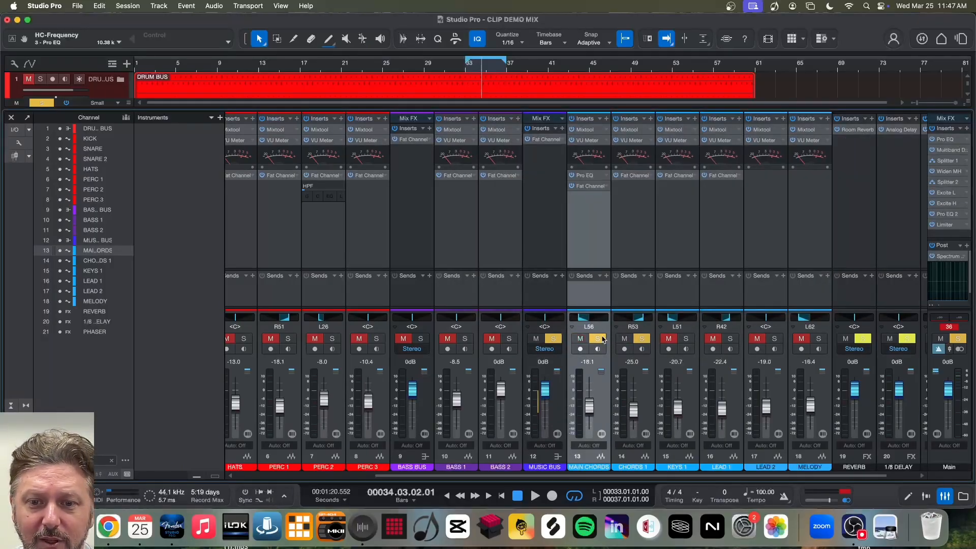
click(602, 338)
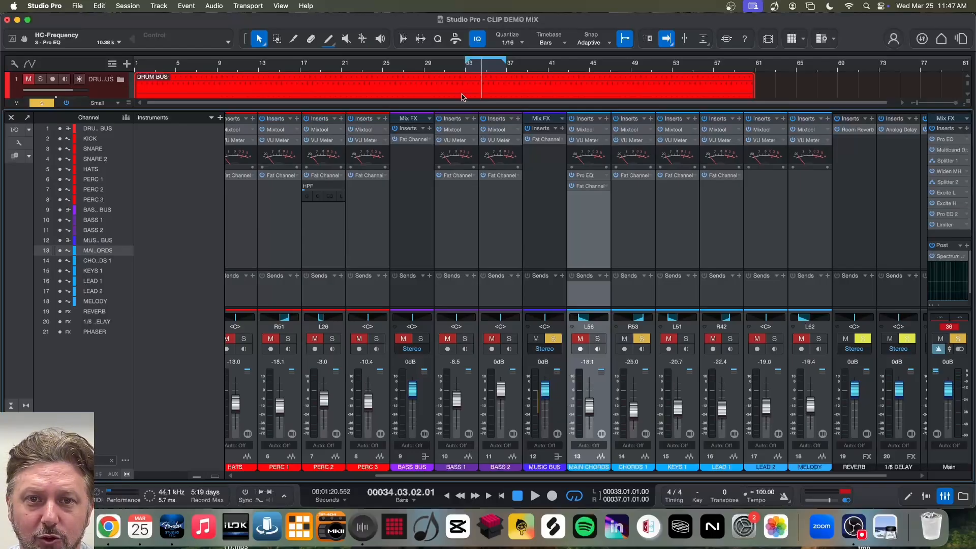
- Close the mixer, move the loop range to bars 37–41, and start playback
click(11, 118)
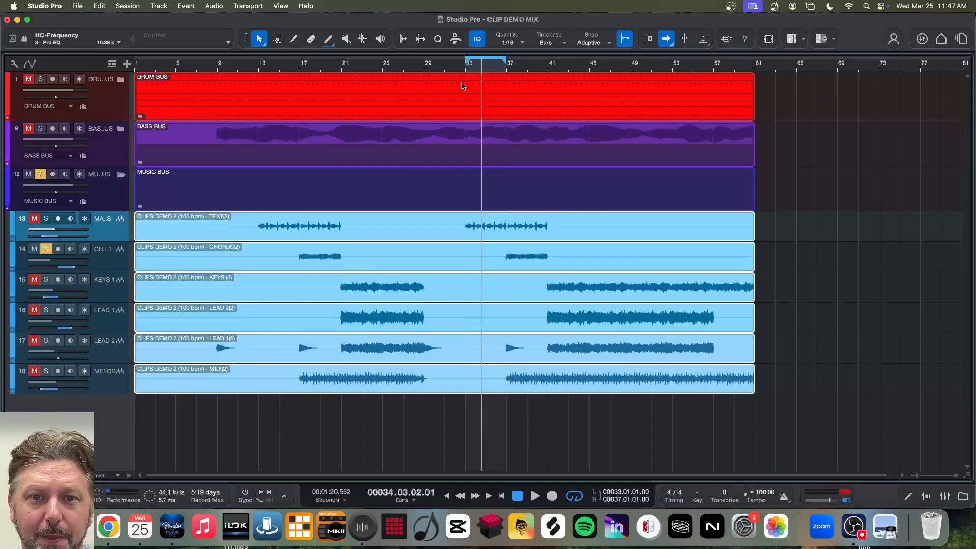
drag(506, 58, 547, 60)
drag(467, 62, 508, 61)
key(space)
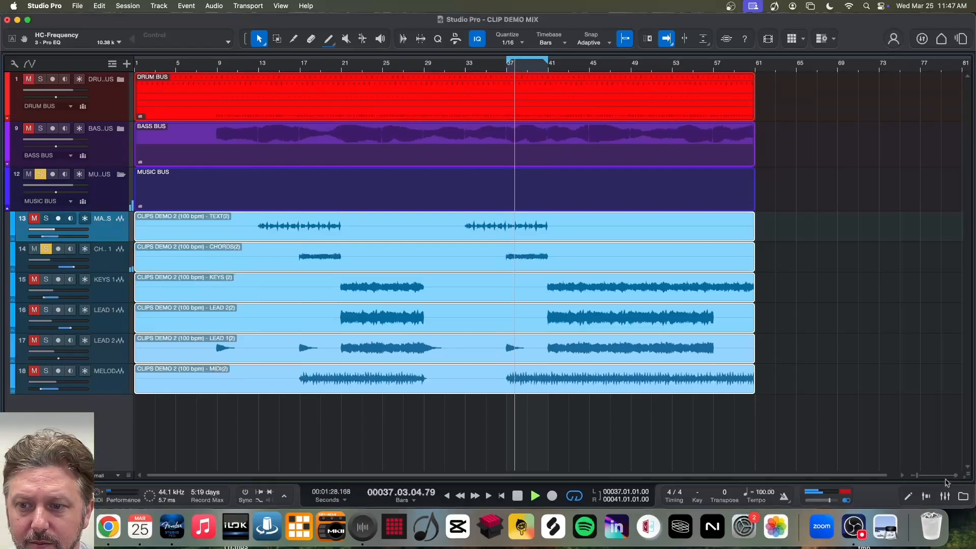
- Load the EQ Vintage Synthesizer preset in the Fat Channel on CHORDS 1 during playback, and stop playback
click(944, 496)
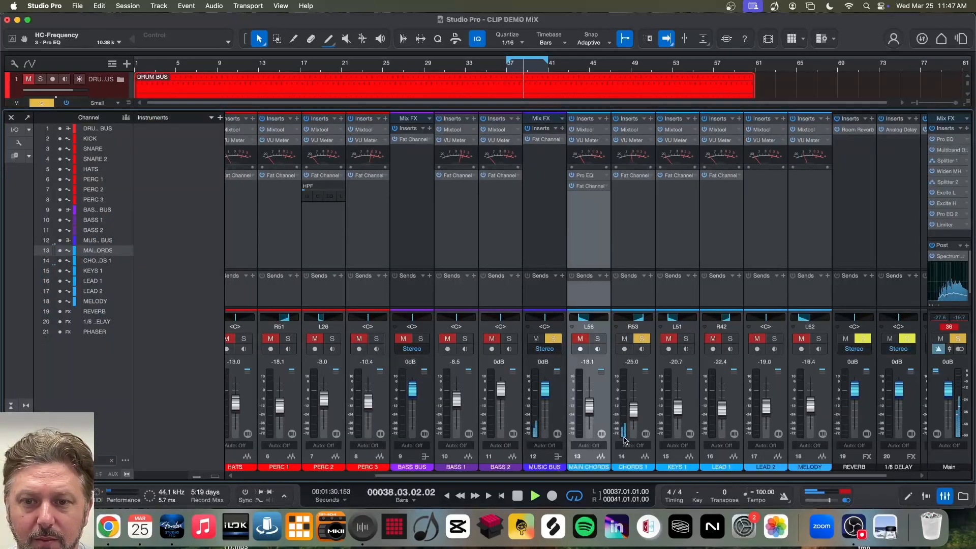
click(631, 176)
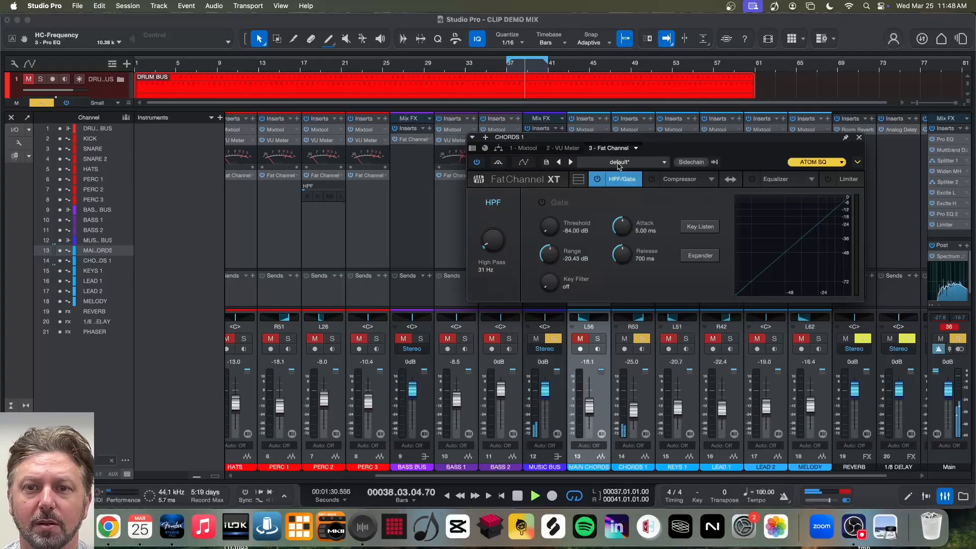
click(619, 163)
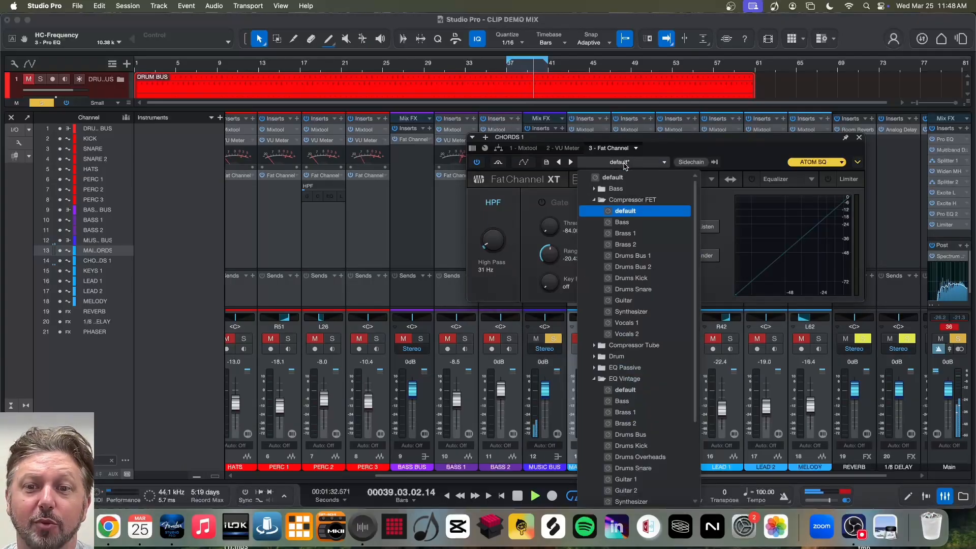
scroll(645, 412, down, 2)
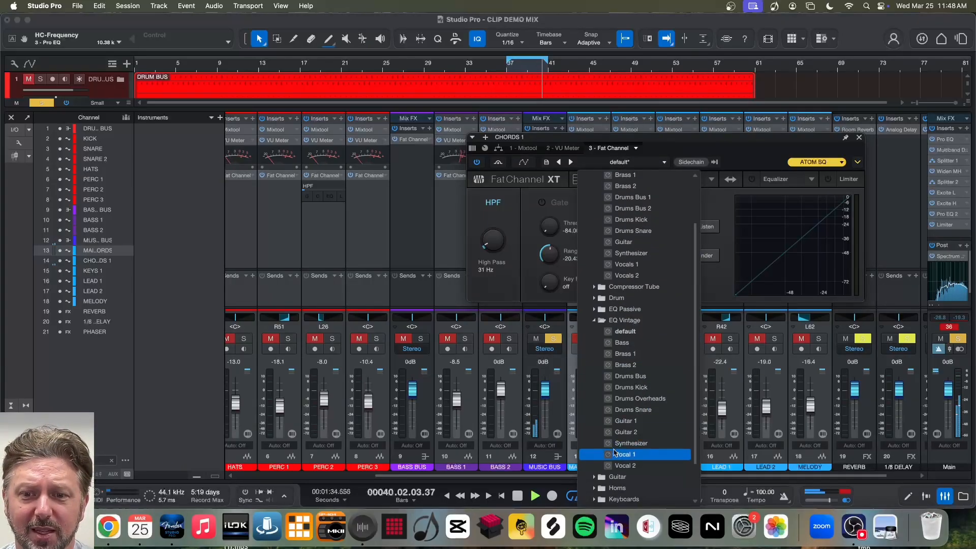
click(637, 446)
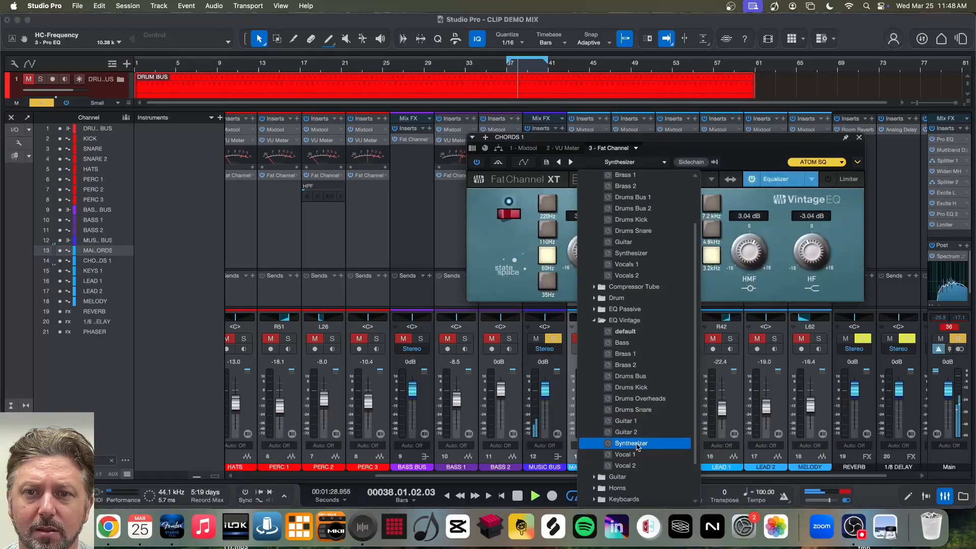
click(733, 140)
key(space)
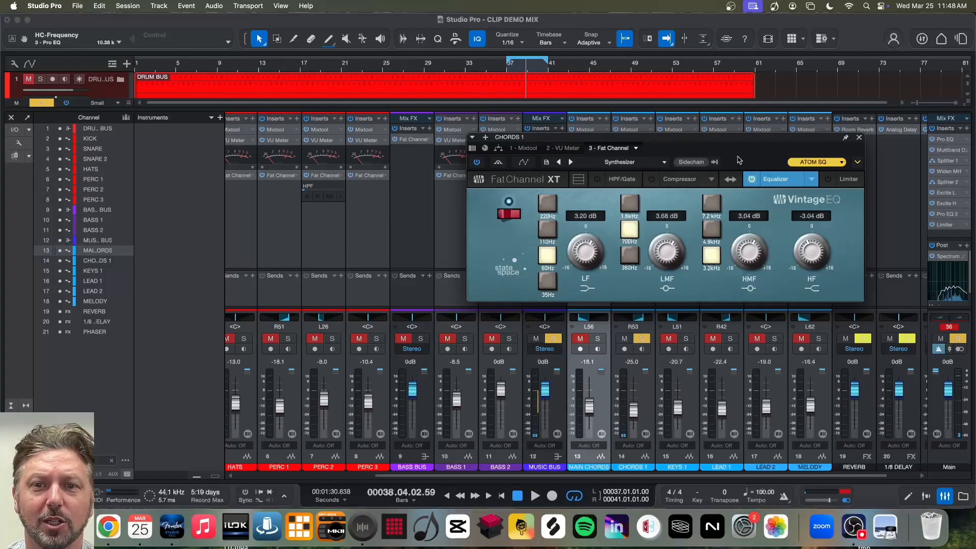
- Play the loop while toggling Fat Channel's bypass on CHORDS 1 to compare the sound, leave it enabled, and stop playback
key(space)
click(476, 162)
click(476, 162)
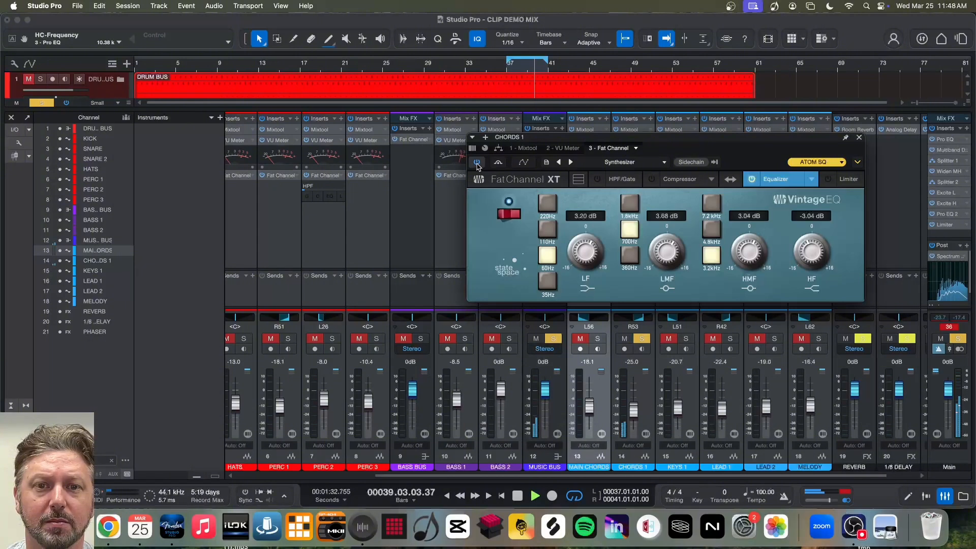
click(477, 163)
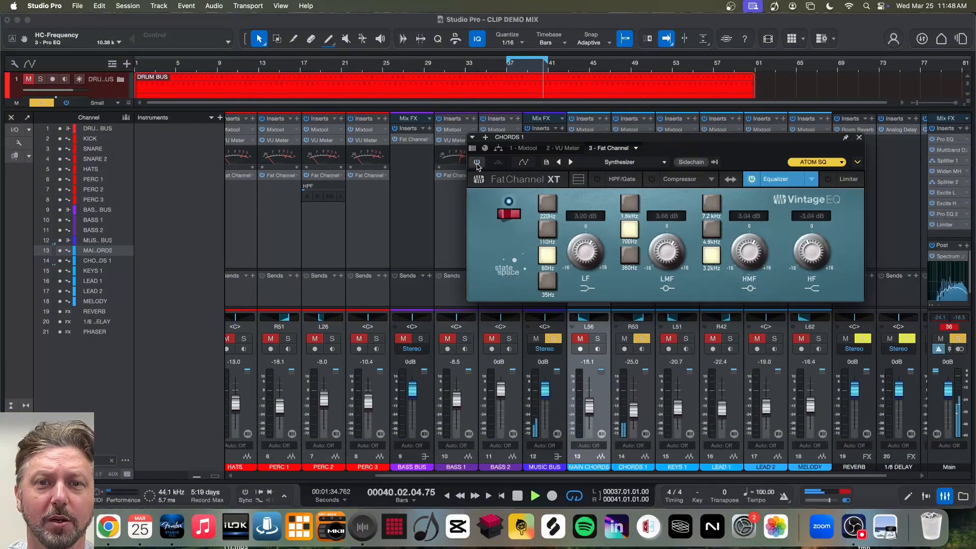
click(477, 163)
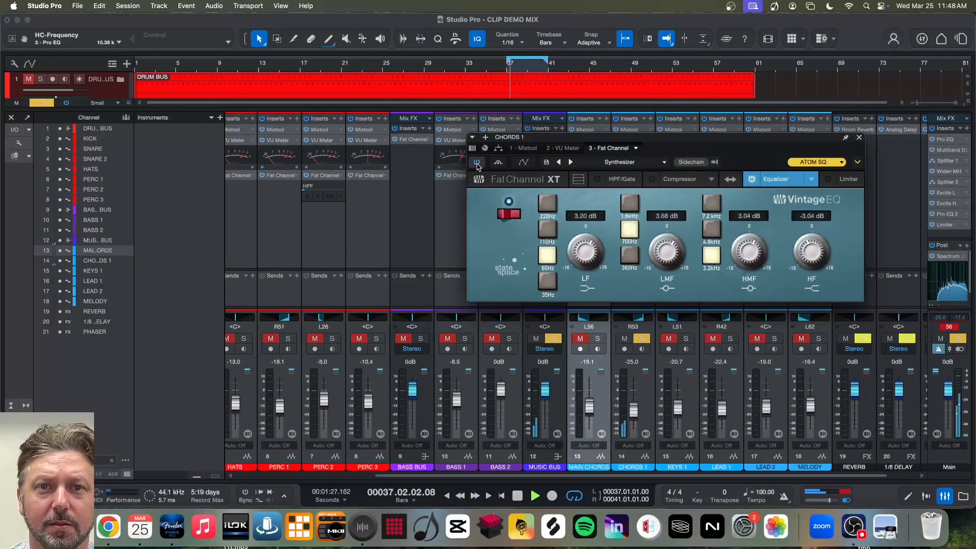
key(space)
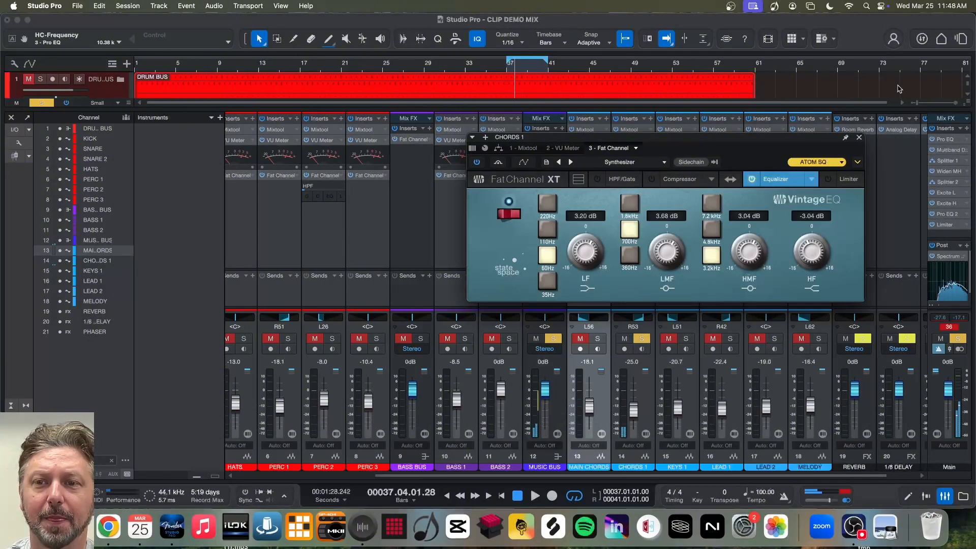
- Close Fat Channel and solo MAIN CHORDS alongside CHORDS 1
click(859, 138)
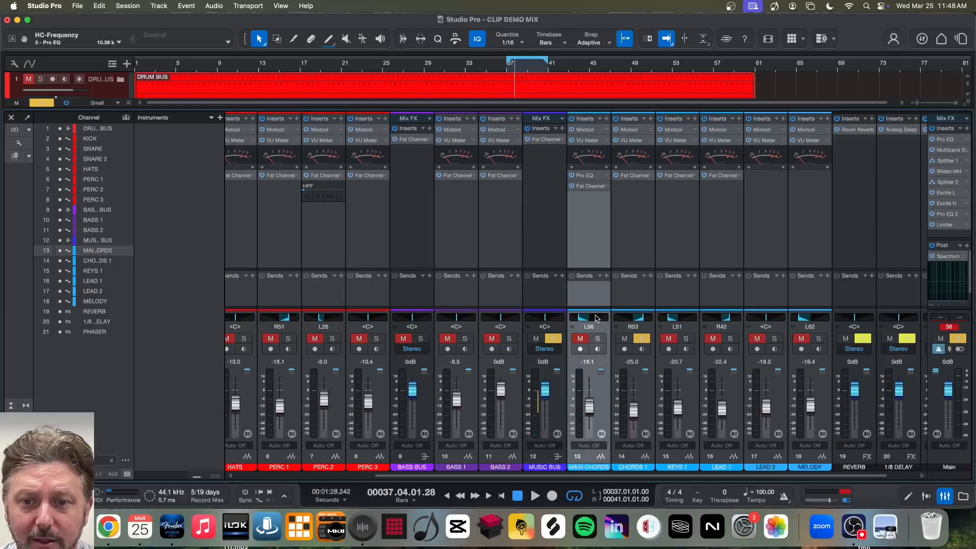
click(597, 338)
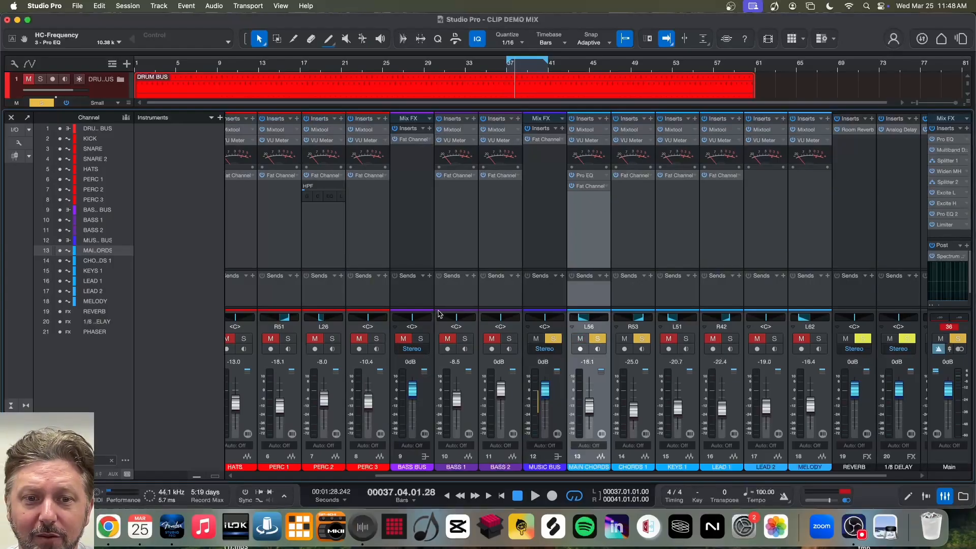
- Inspect the Fat Channel on SNARE and the Pro EQ on MAIN CHORDS, closing each without changes
scroll(438, 313, left, 4)
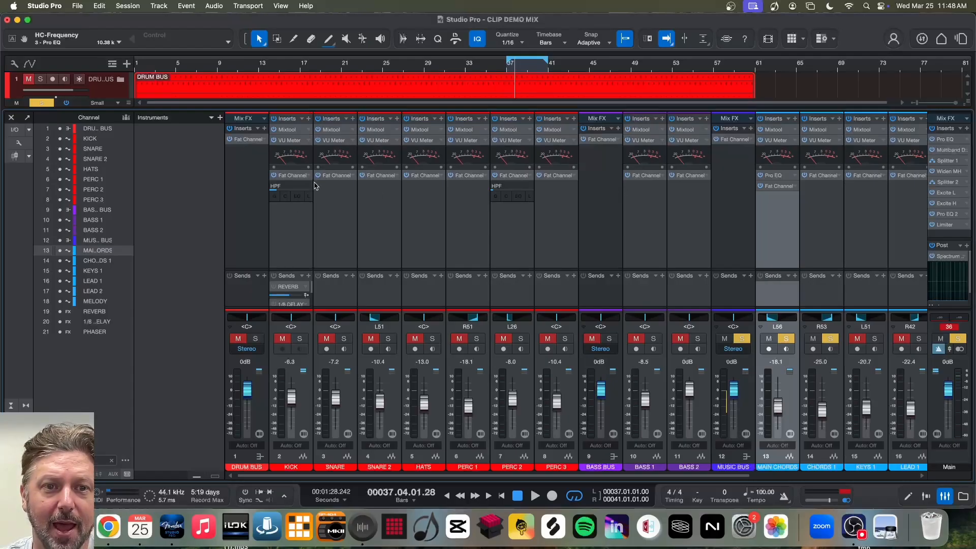
click(335, 175)
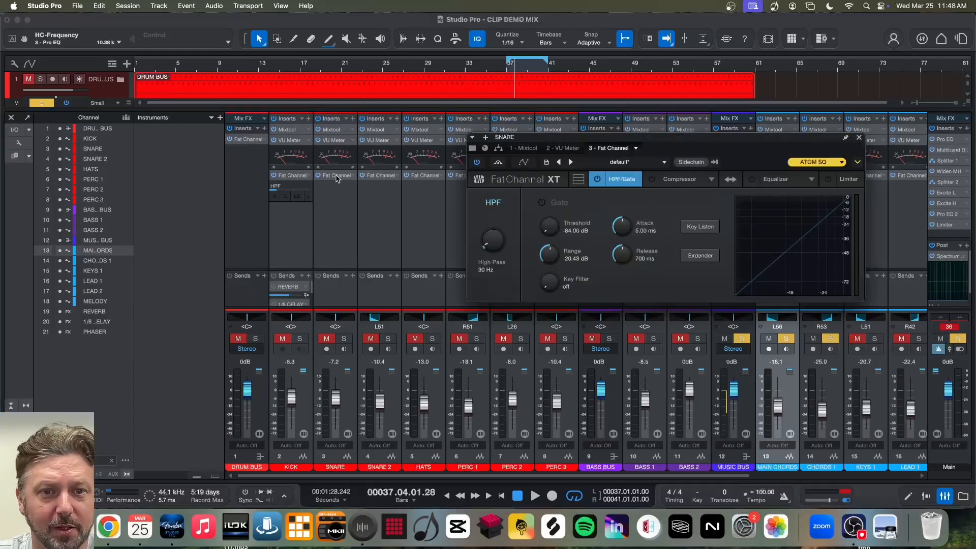
click(859, 138)
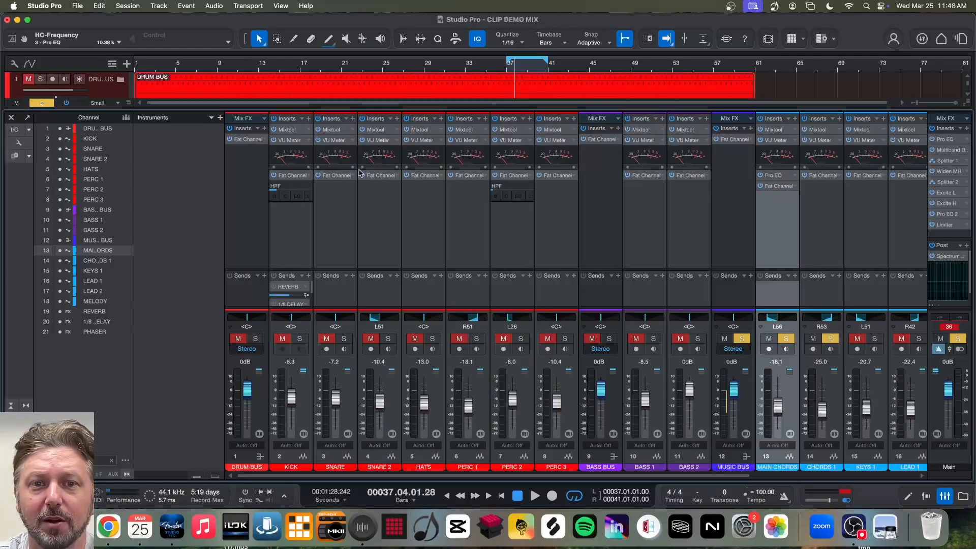
click(778, 176)
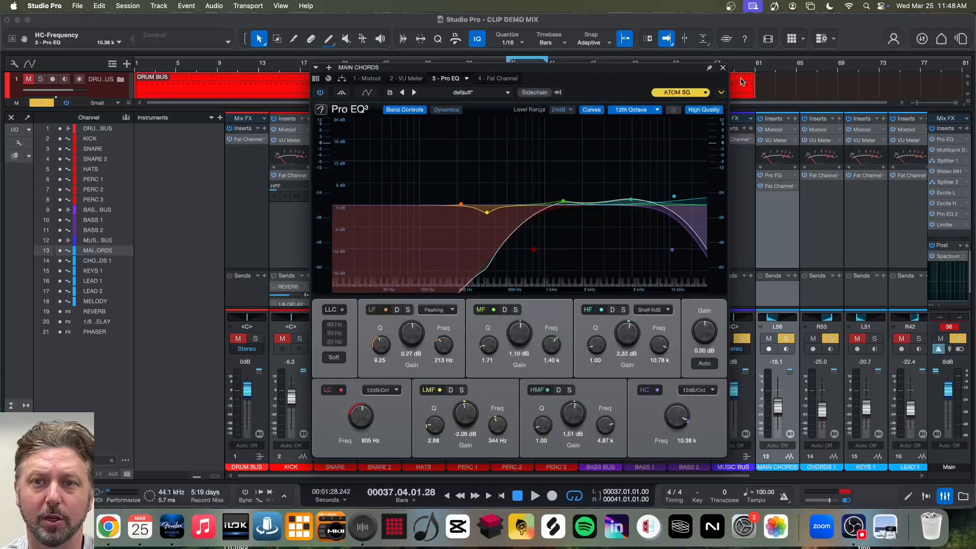
click(723, 68)
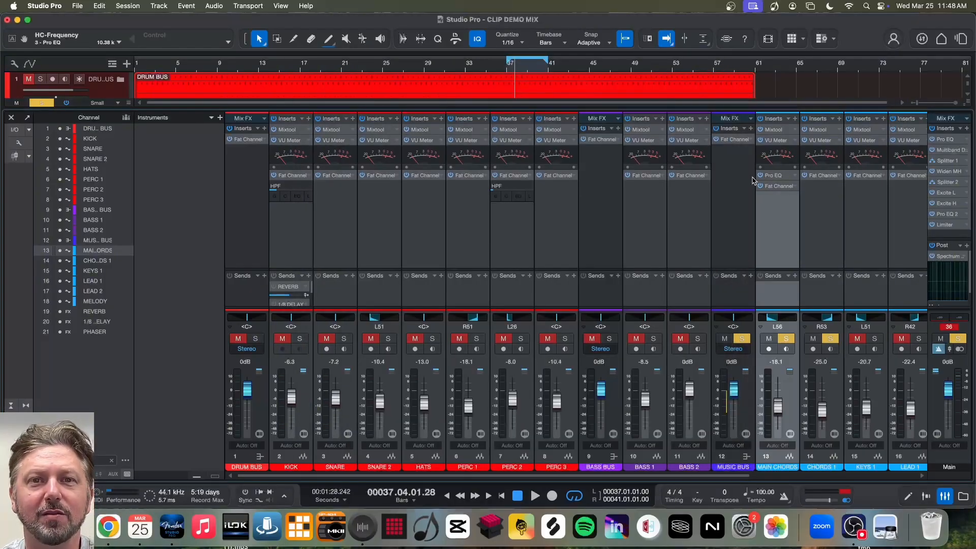